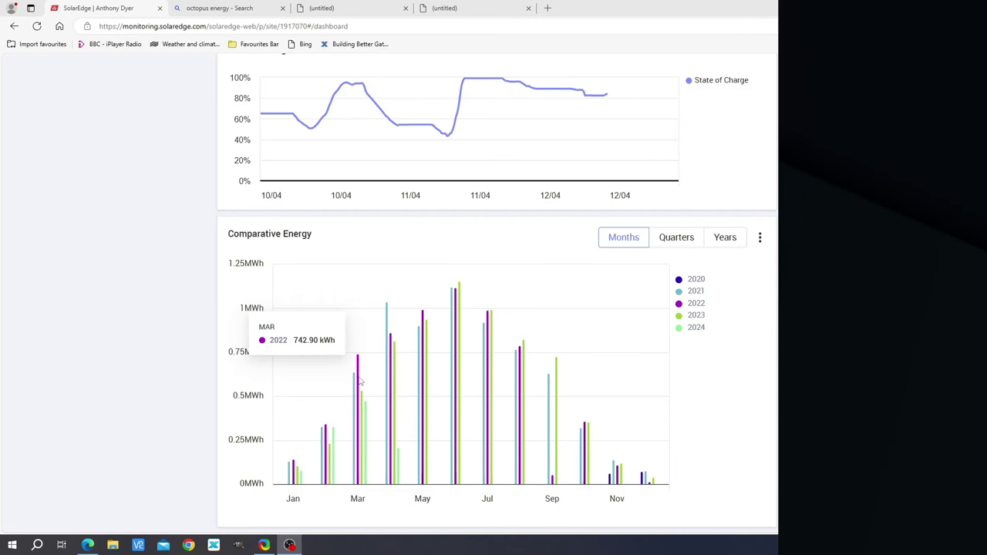
- View the power profiles of 30 January and 15 January 2024 from the January site energy chart
scroll(359, 381, up, 8)
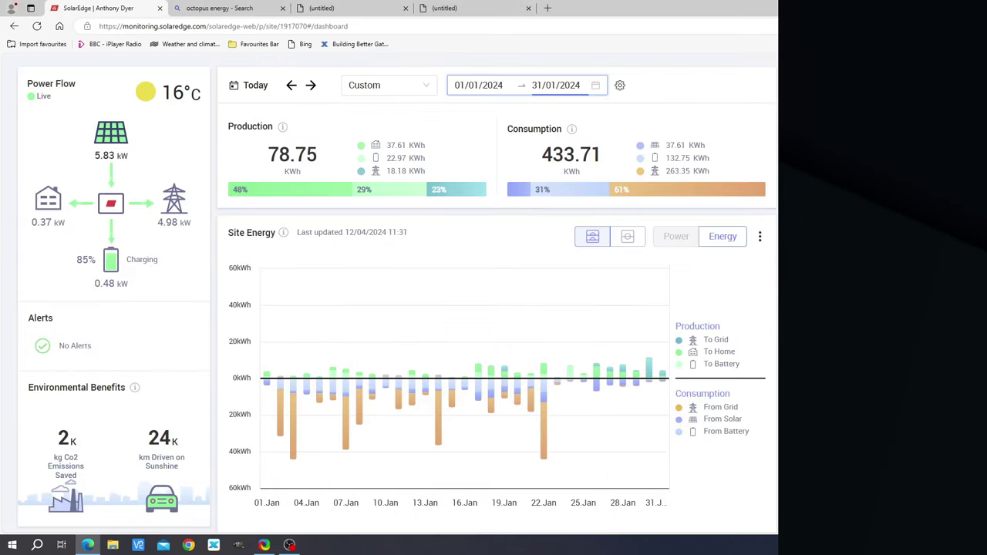
click(652, 373)
click(678, 237)
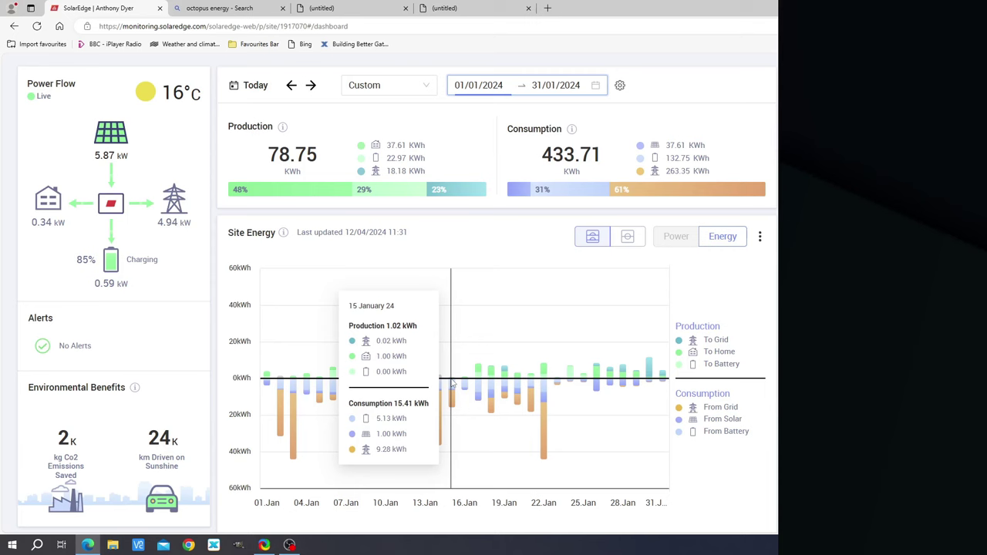
click(453, 383)
click(674, 239)
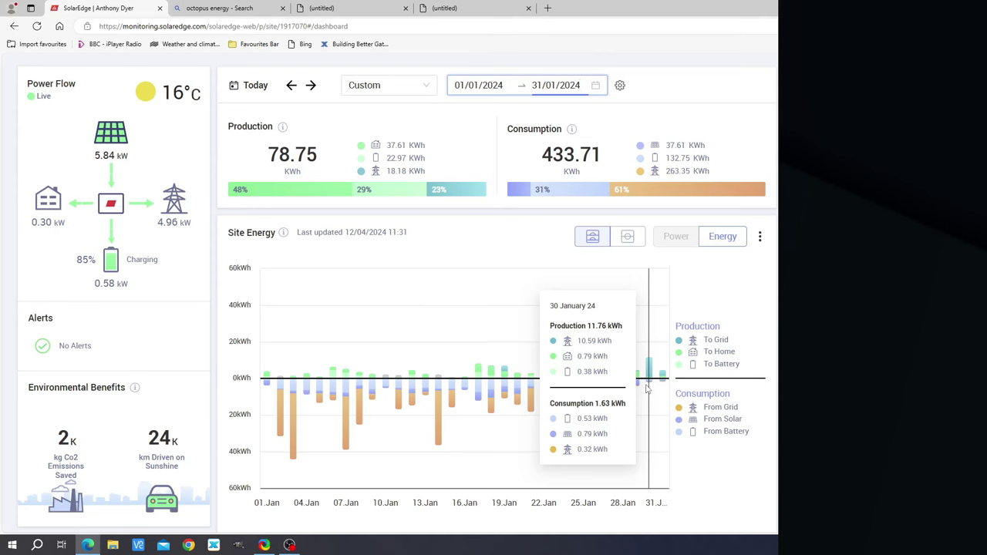
- Move the date range forward to February 2024 and show the power profile for 29 February
click(311, 85)
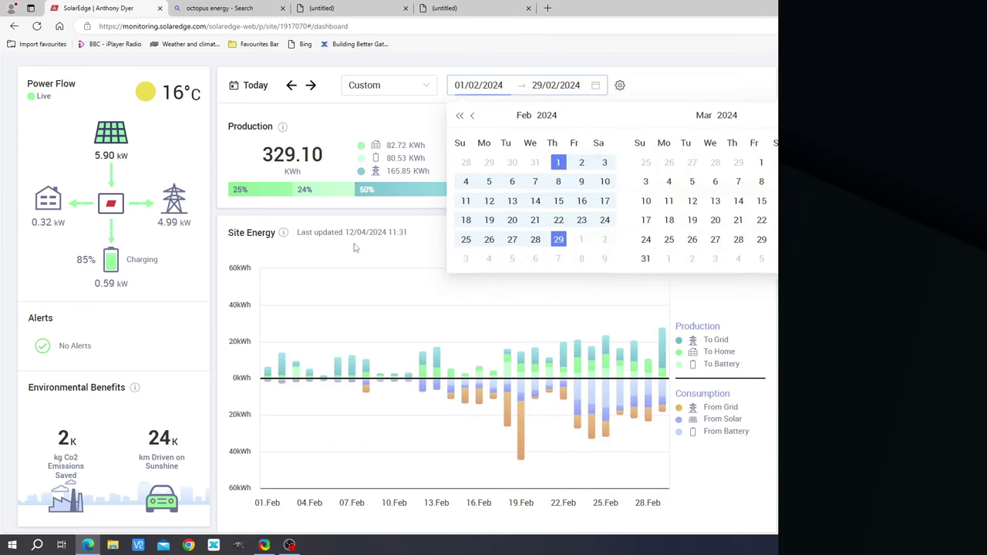
click(355, 247)
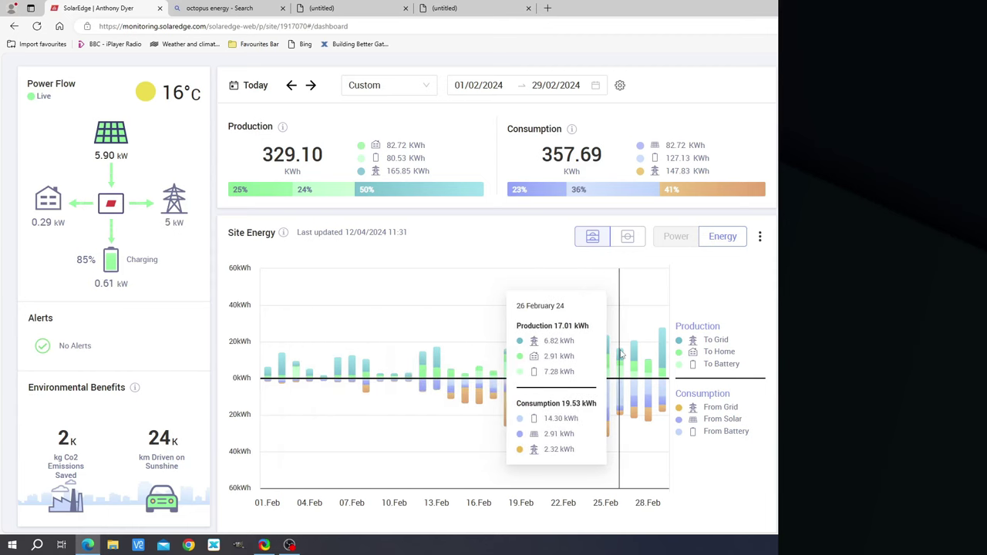
click(662, 359)
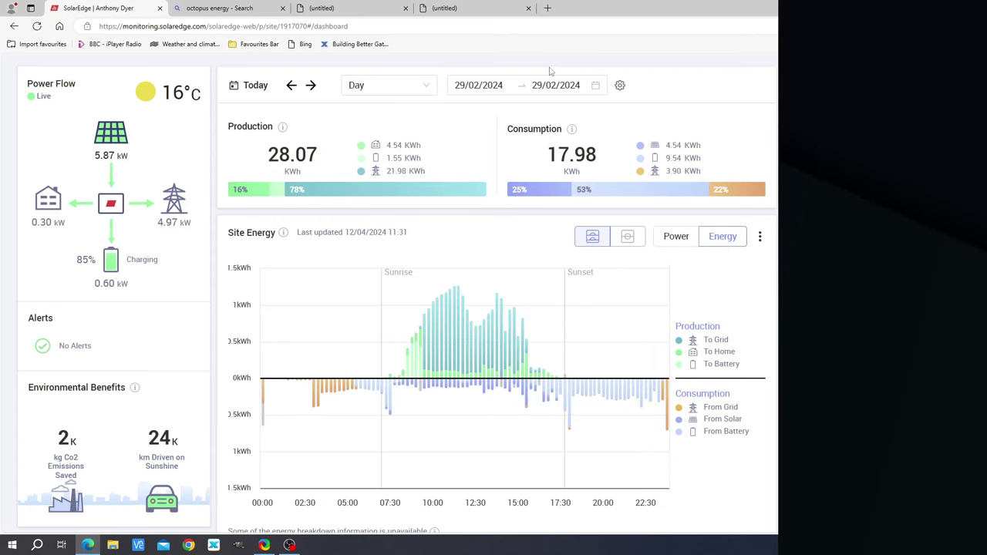
click(680, 242)
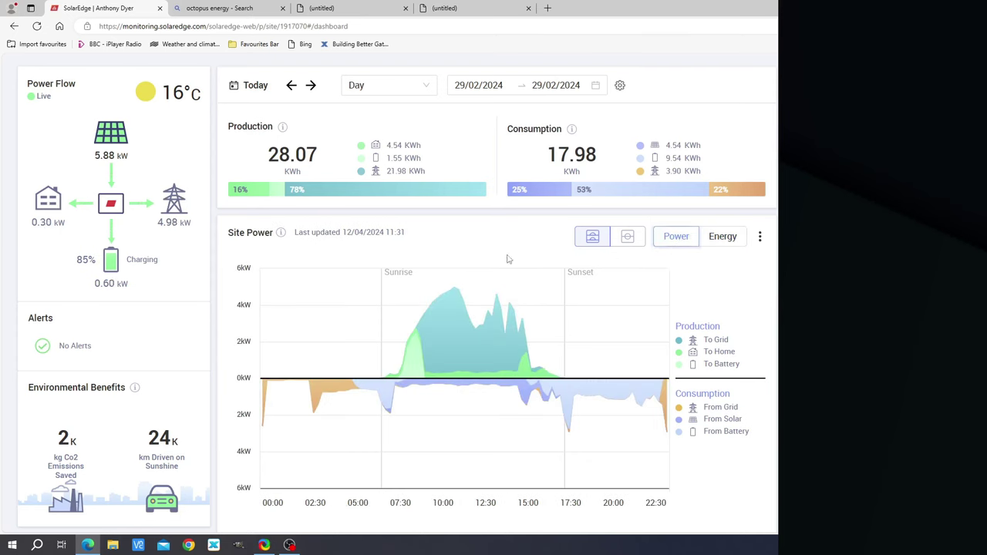
mouse_move(469, 289)
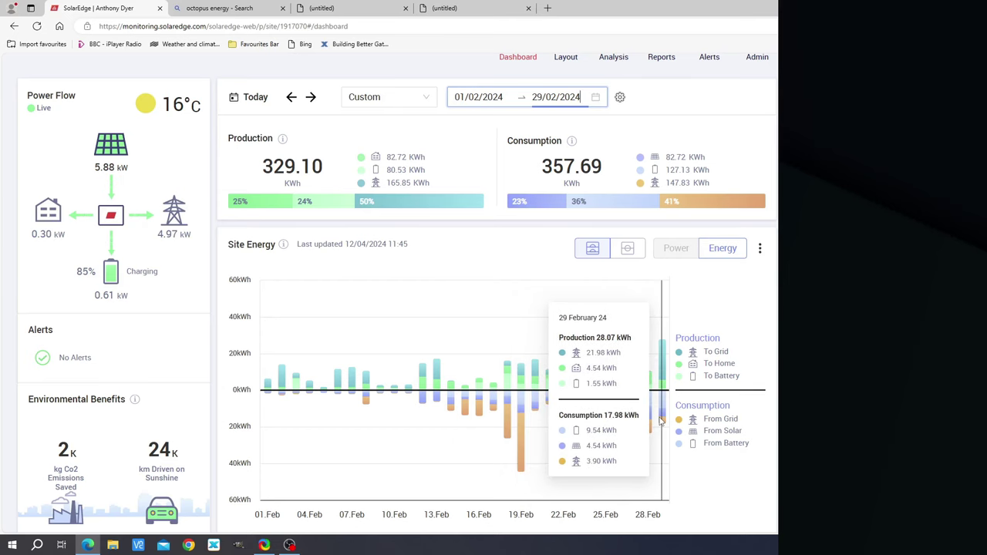
- Examine the battery's state of charge chart for 29 February 2024, including the late-evening level
scroll(660, 420, down, 4)
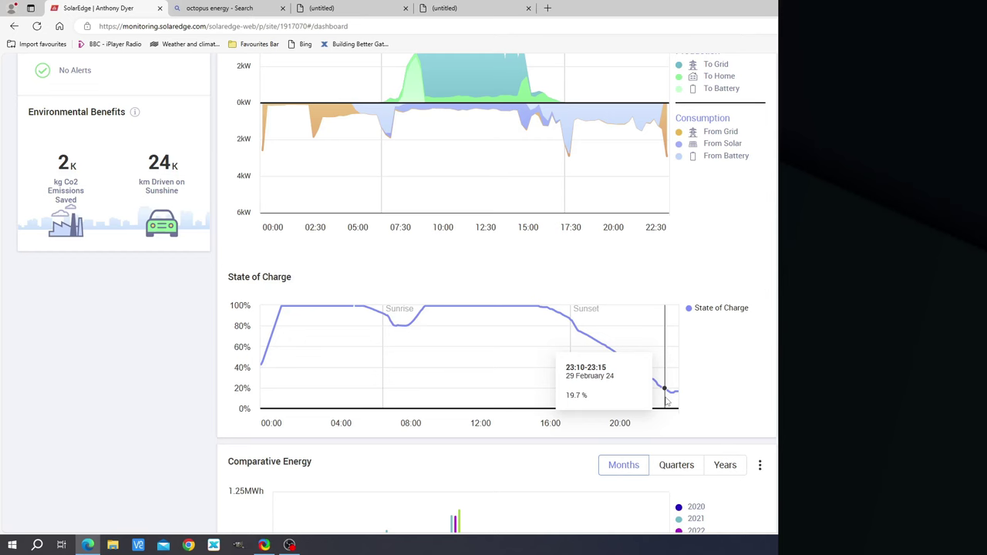
scroll(667, 401, up, 5)
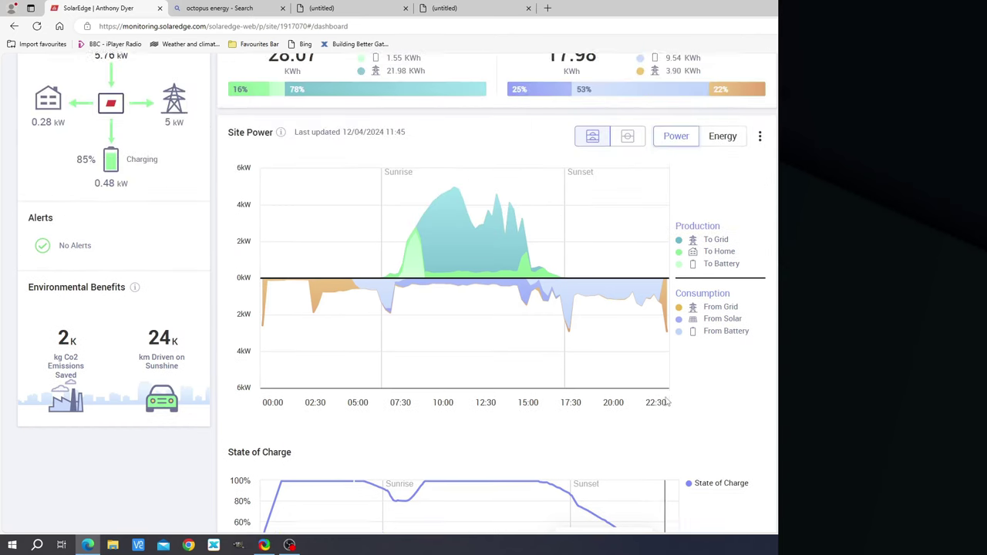
scroll(215, 262, up, 3)
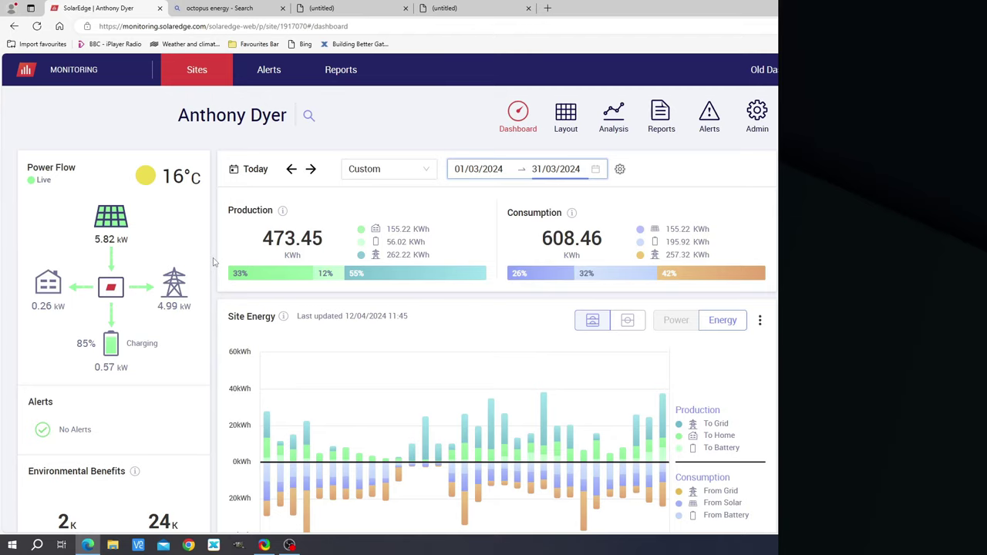
- Open 22 March 2024 from the March site energy chart and show its power profile
scroll(215, 262, down, 2)
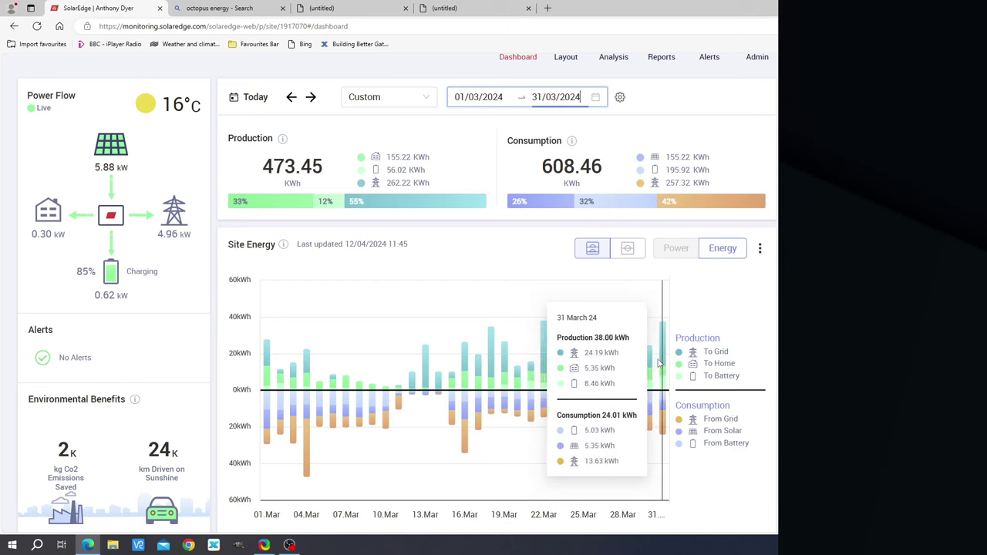
click(543, 359)
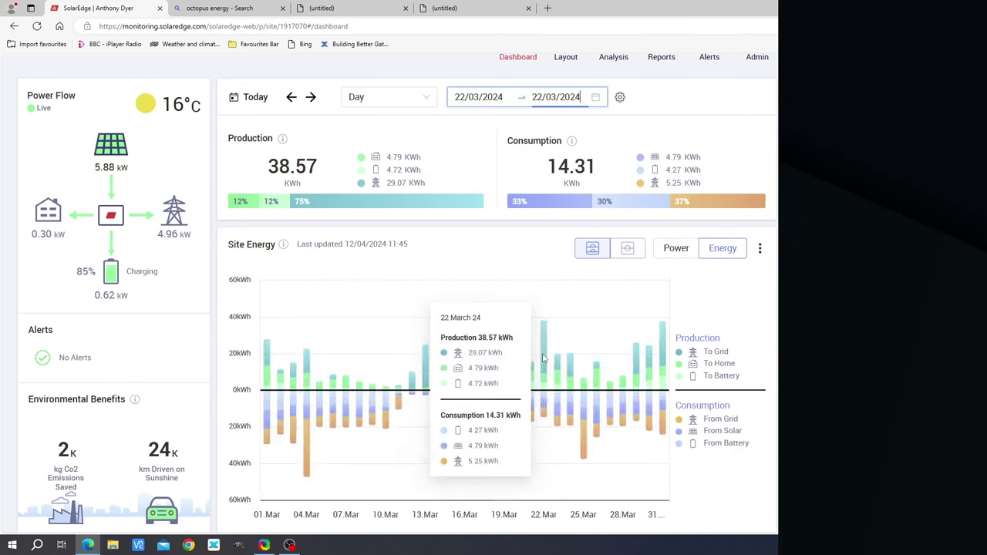
click(663, 257)
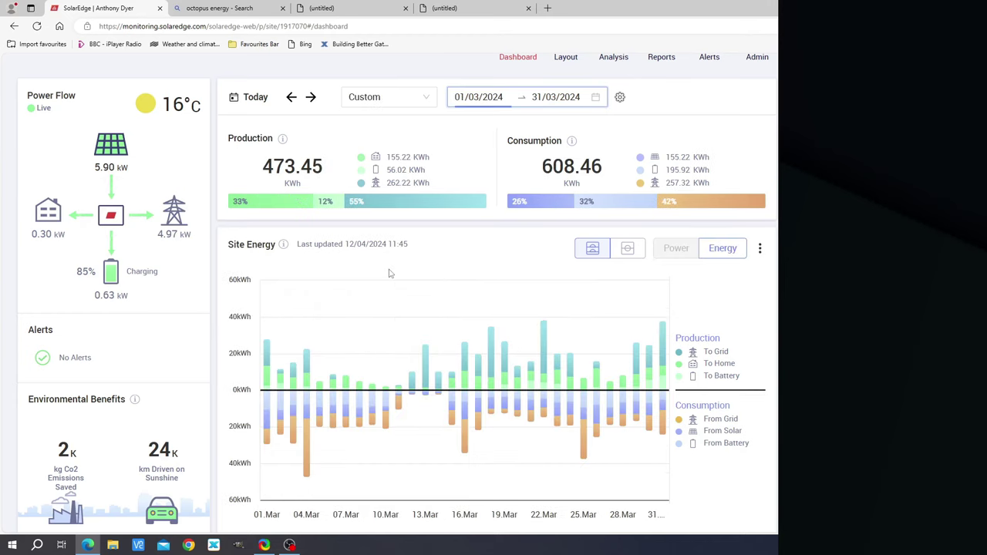
- Show the power profile for 10 March 2024 and examine that day's battery state of charge
mouse_move(389, 282)
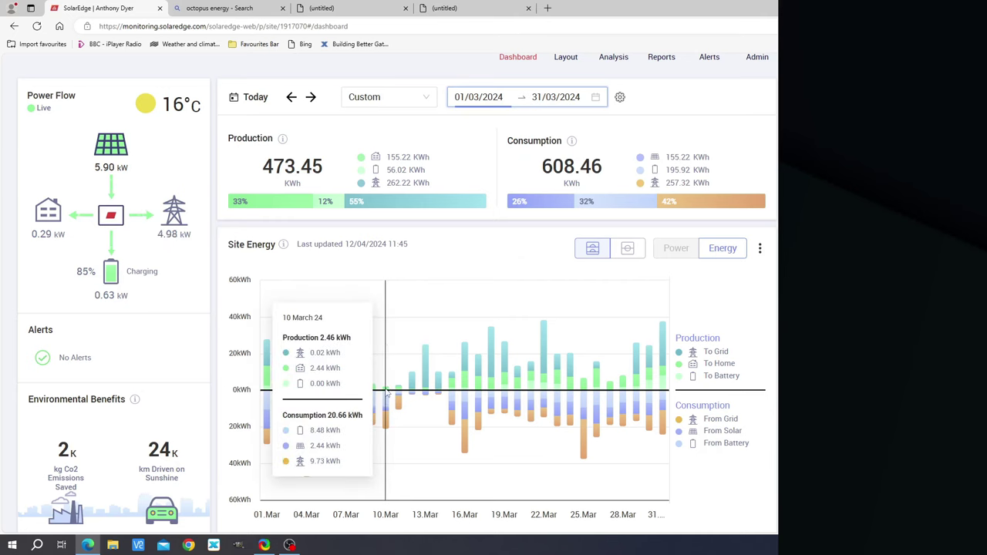
click(387, 392)
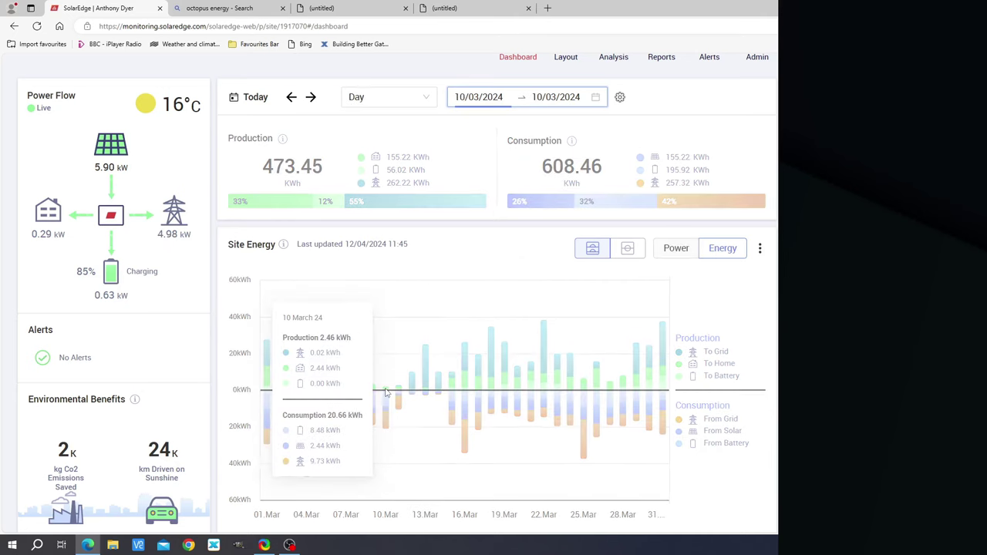
click(675, 248)
mouse_move(489, 362)
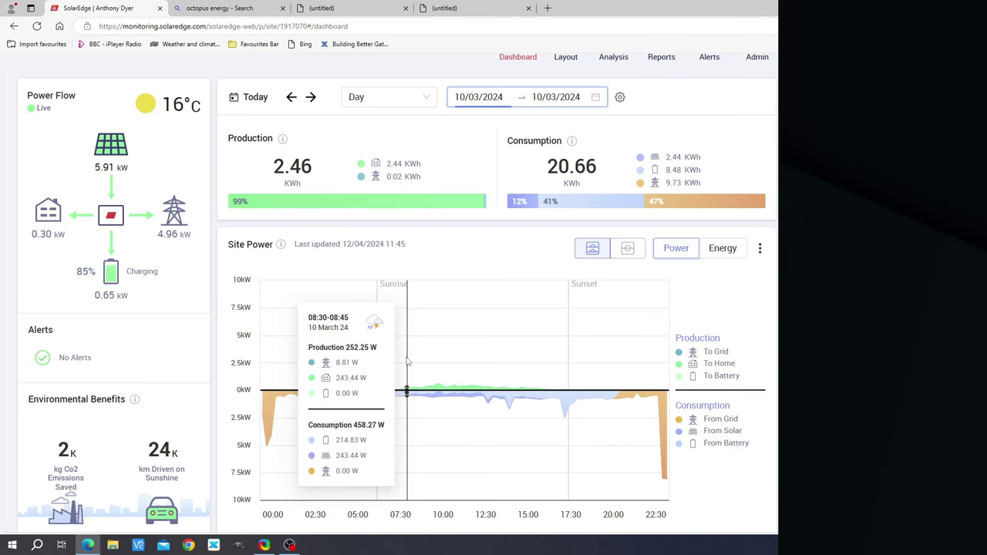
scroll(408, 362, down, 4)
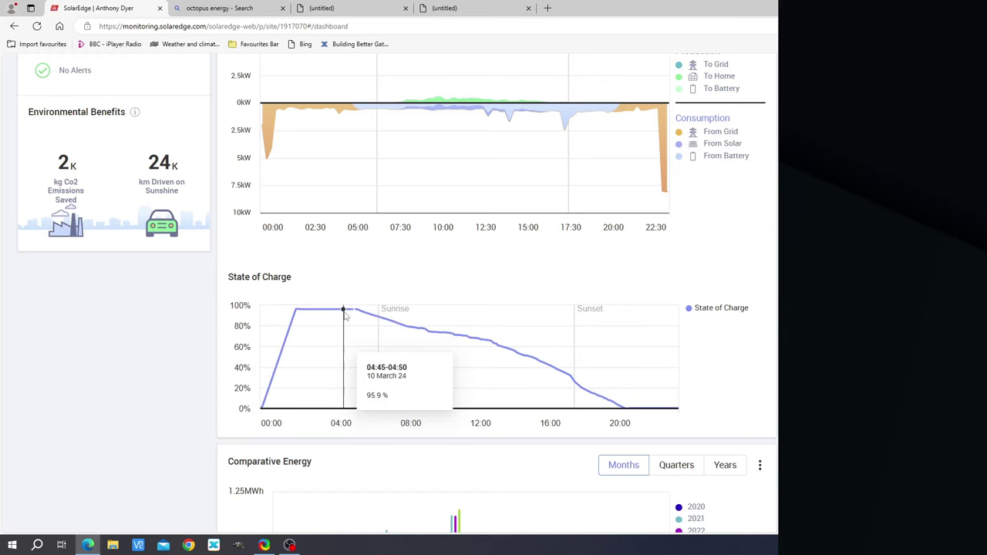
scroll(344, 315, up, 3)
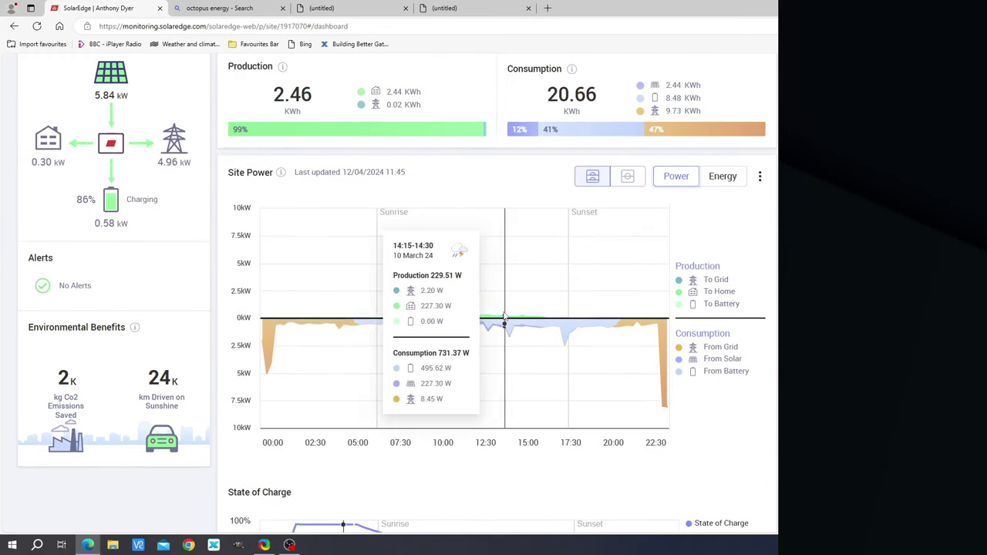
scroll(503, 316, up, 1)
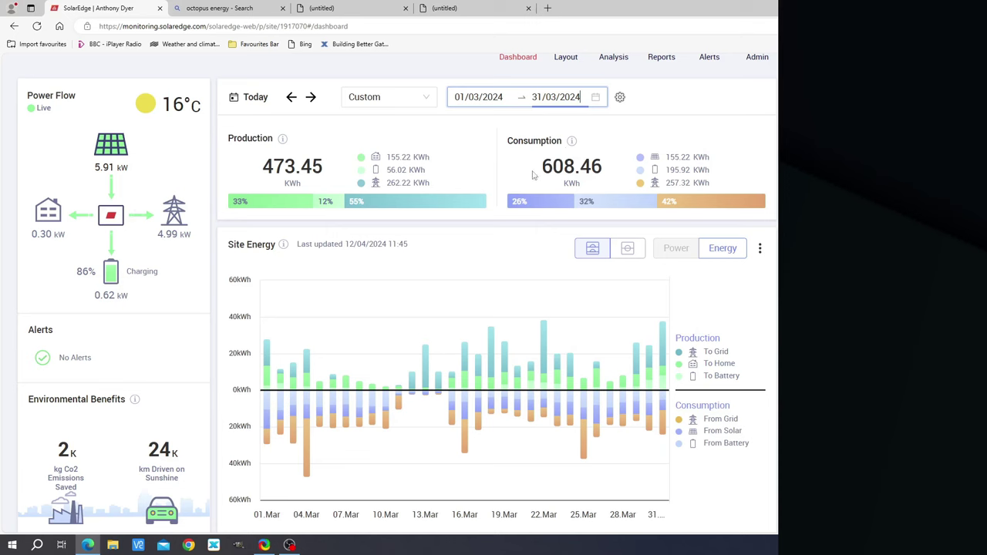
- Highlight the total consumption and total production figures for March 2024 to compare them
drag(544, 168, 600, 169)
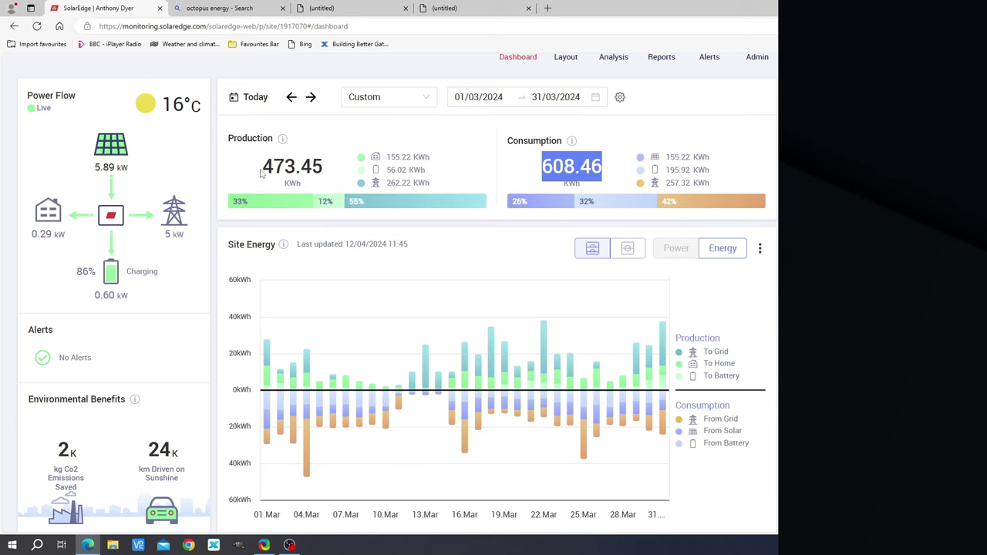
drag(260, 168, 325, 171)
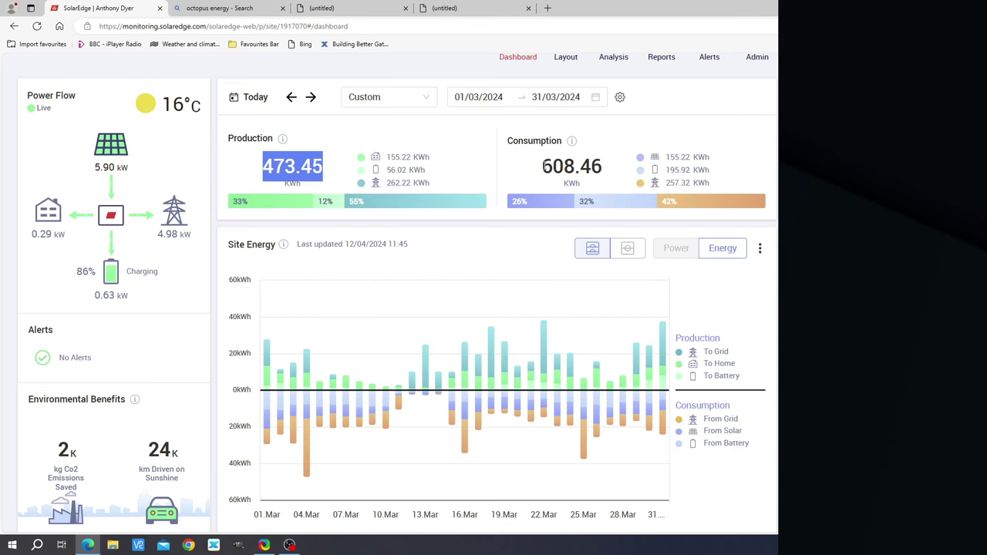
drag(544, 166, 601, 167)
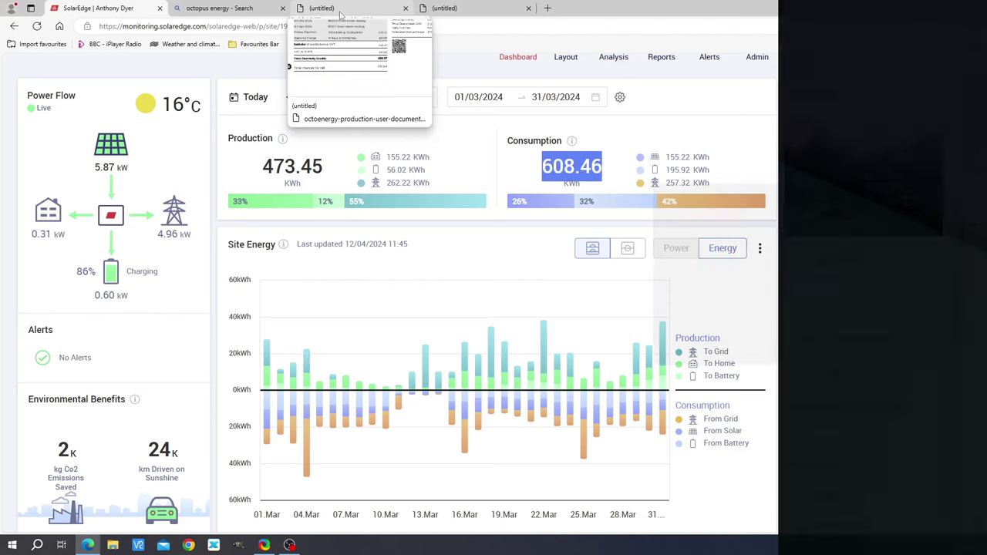
- Open the electricity billing statements and highlight the cost of total consumption in the breakdown by rate
click(340, 14)
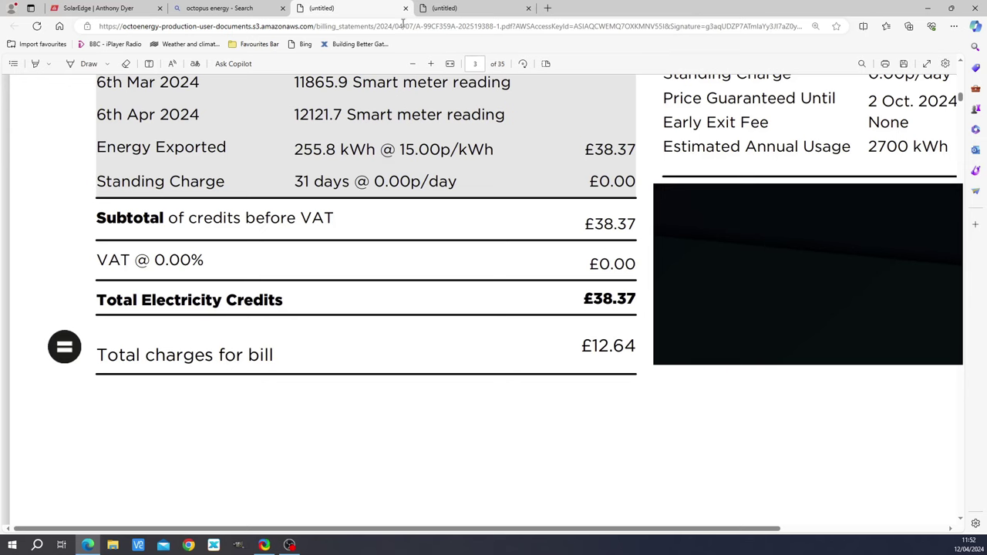
click(462, 9)
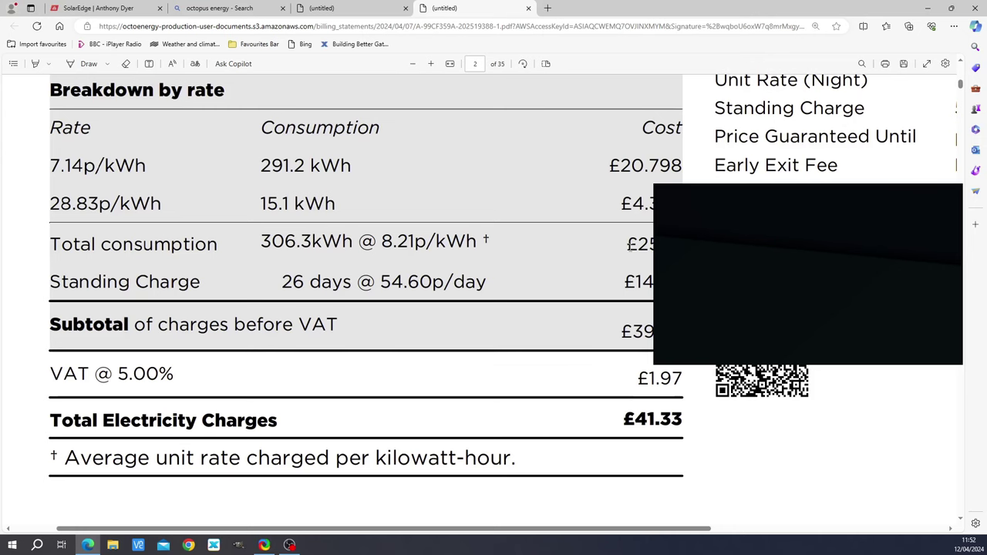
double_click(635, 245)
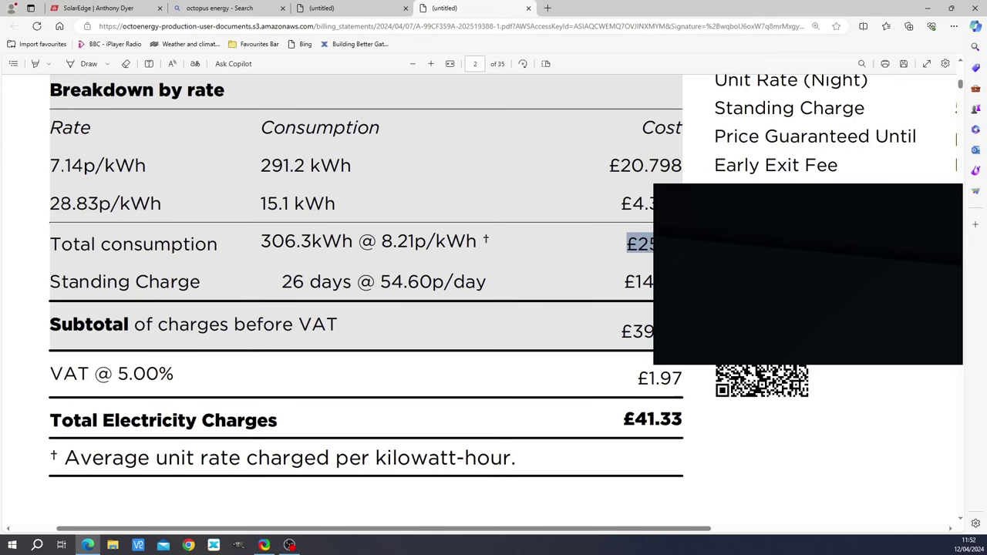
- Highlight the exported energy credit and its 15.00p/kWh rate, and compare them with the average import unit rate on the other statement
click(345, 8)
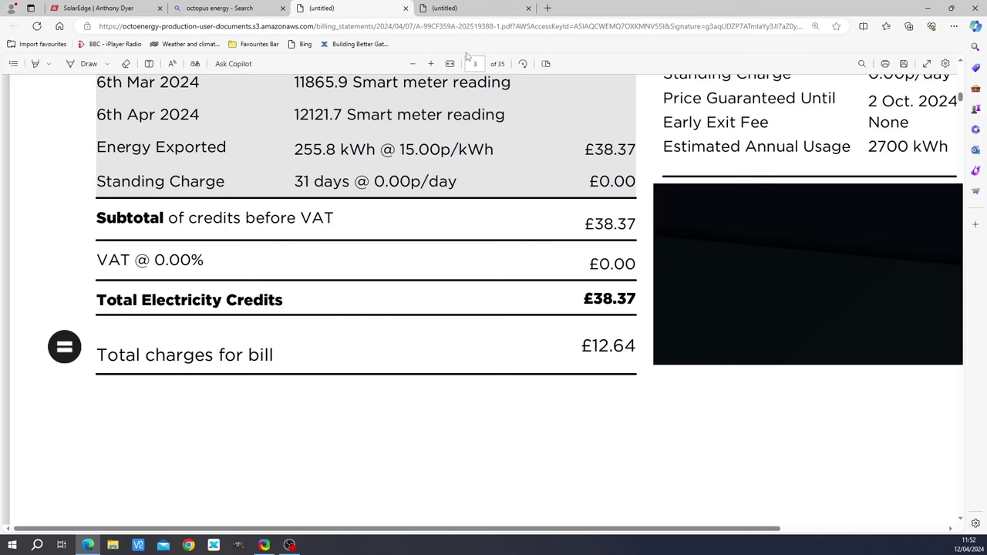
drag(586, 149, 637, 154)
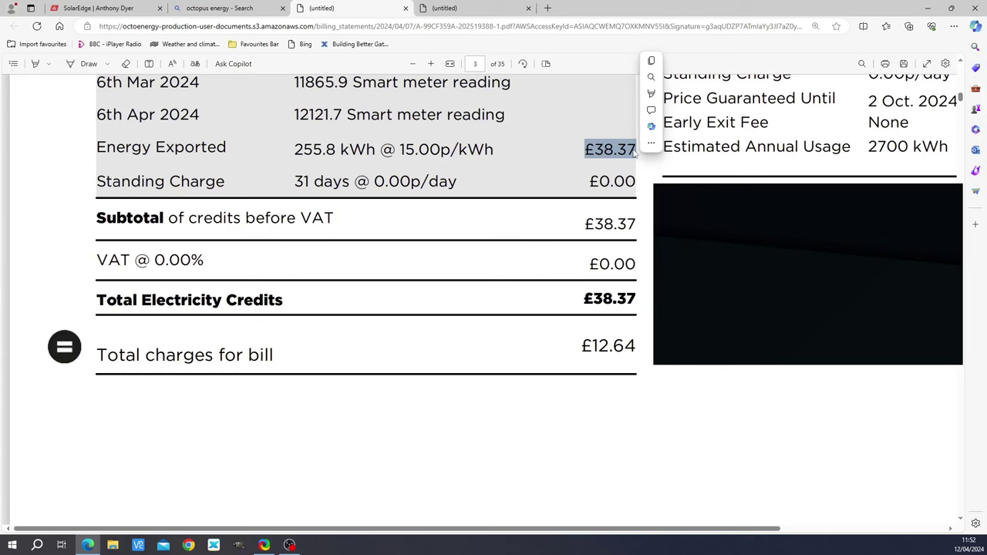
key(ctrl+c)
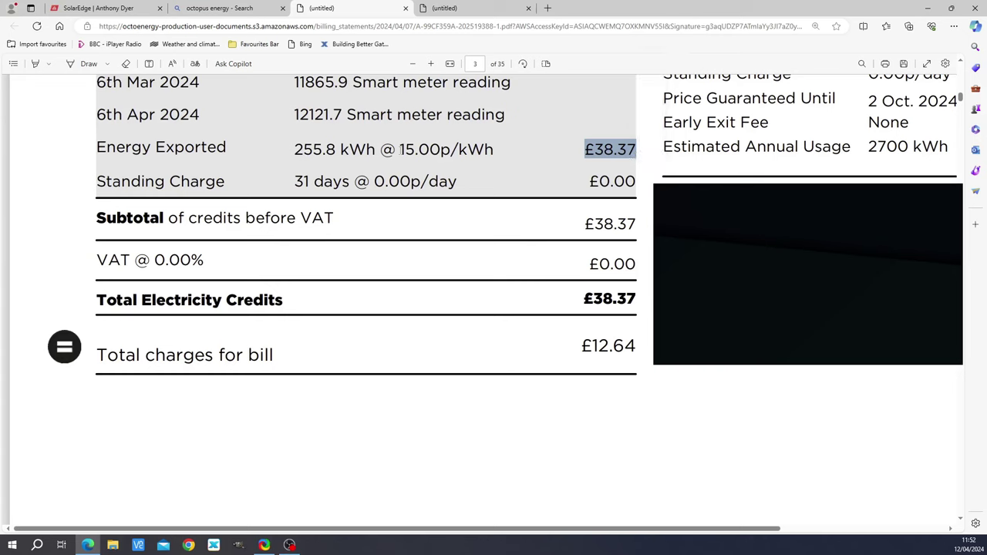
drag(399, 150, 441, 151)
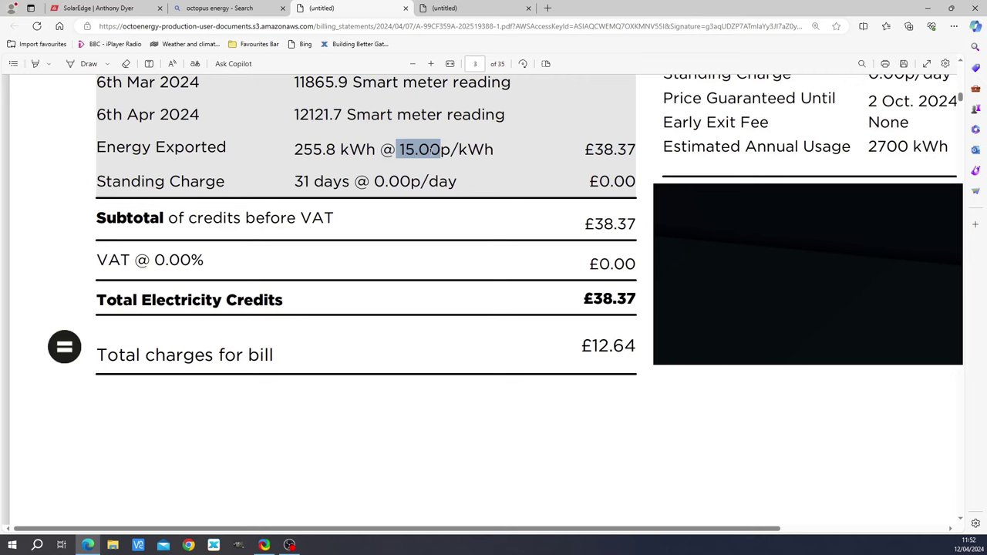
click(444, 10)
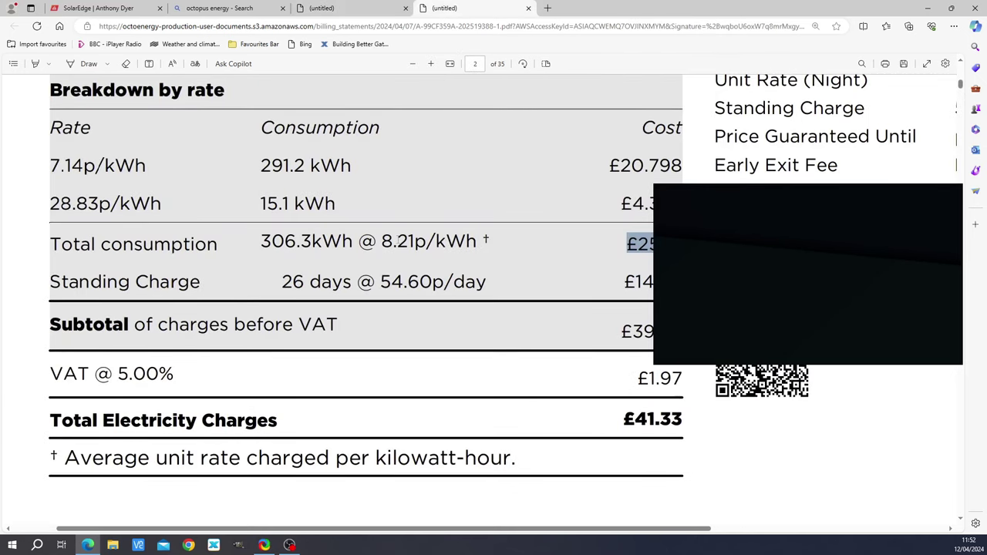
drag(381, 242, 425, 242)
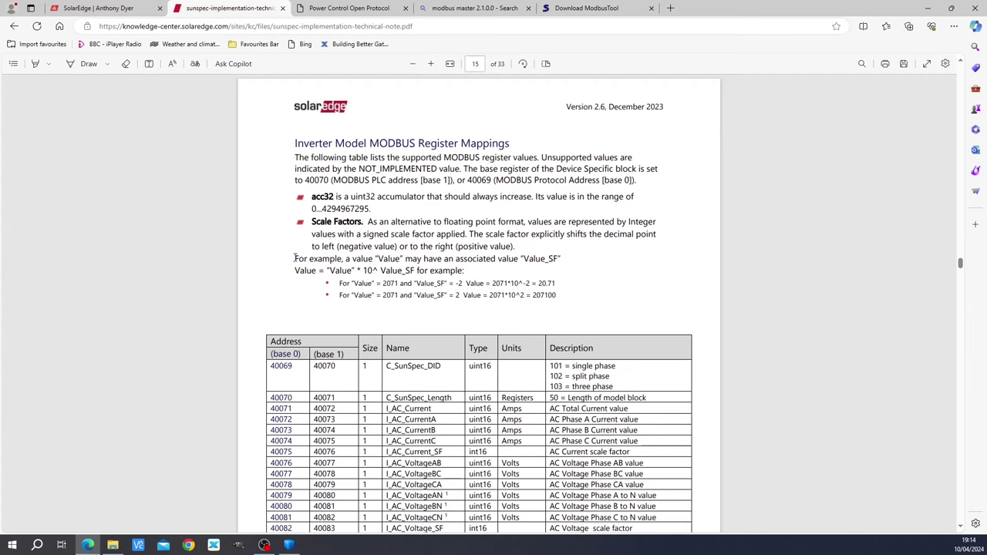
- Locate register 40079, I_AC_VoltageAN, in the inverter Modbus register mappings and highlight its whole row
scroll(257, 239, down, 3)
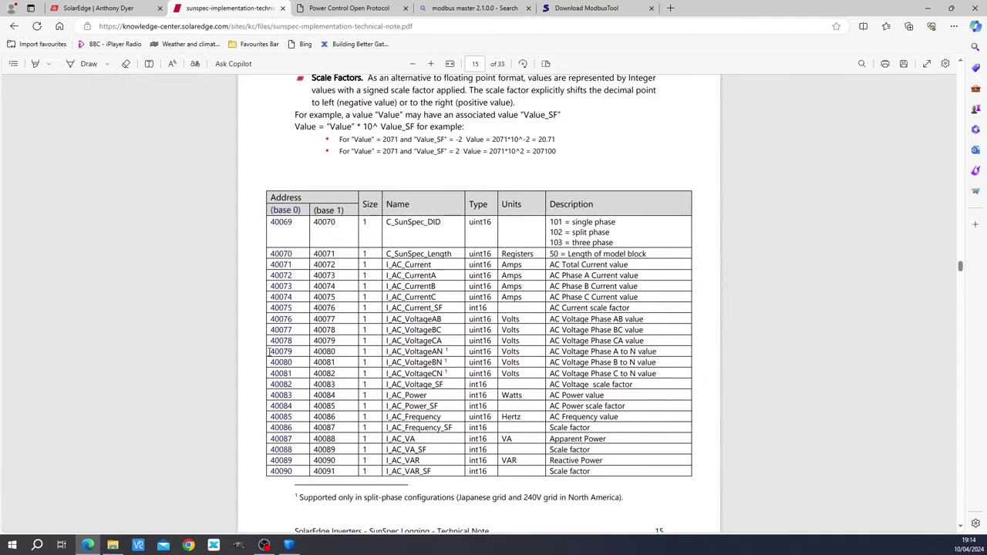
drag(268, 352, 298, 351)
drag(384, 352, 447, 352)
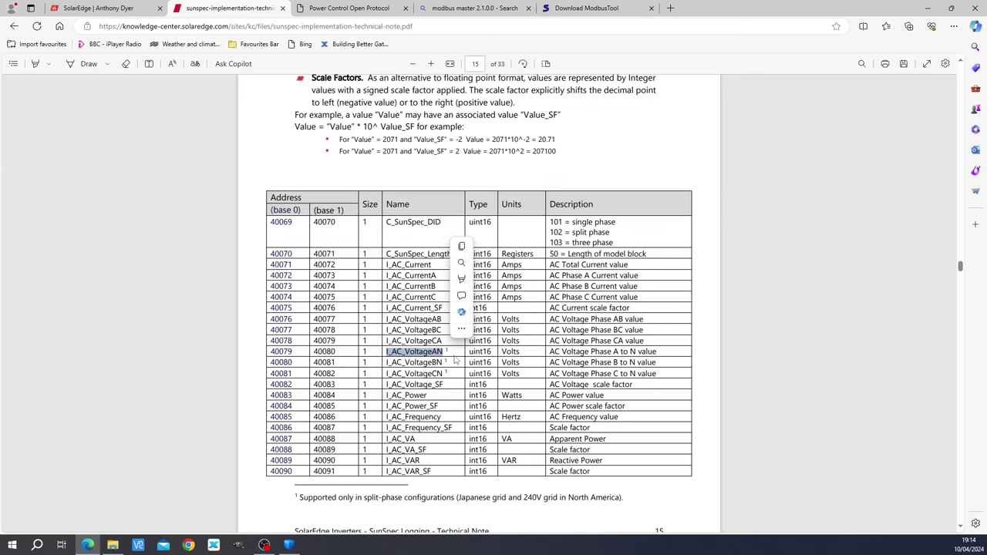
drag(659, 352, 254, 350)
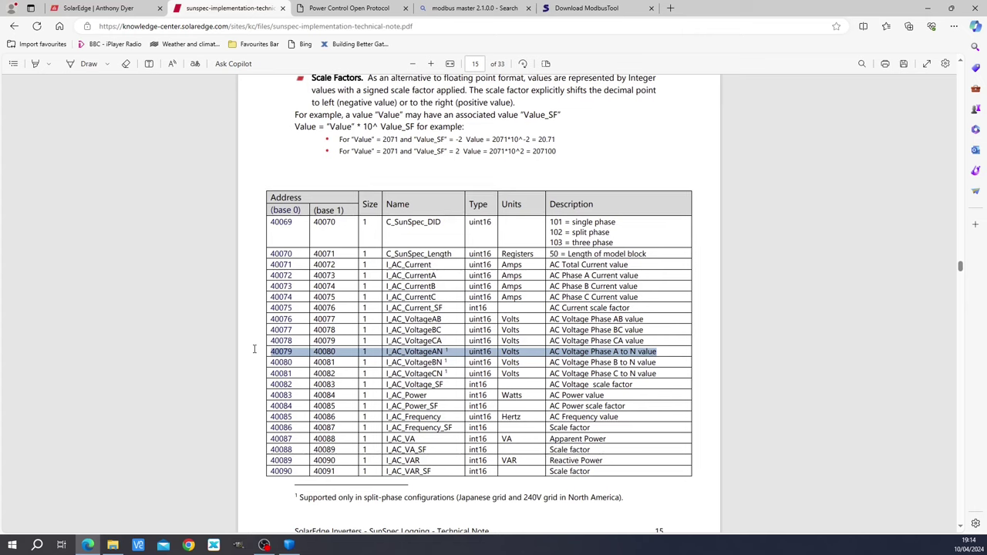
- Copy the highlighted row of register 40079, I_AC_VoltageAN, and switch to the Modbus Master application
drag(253, 349, 255, 353)
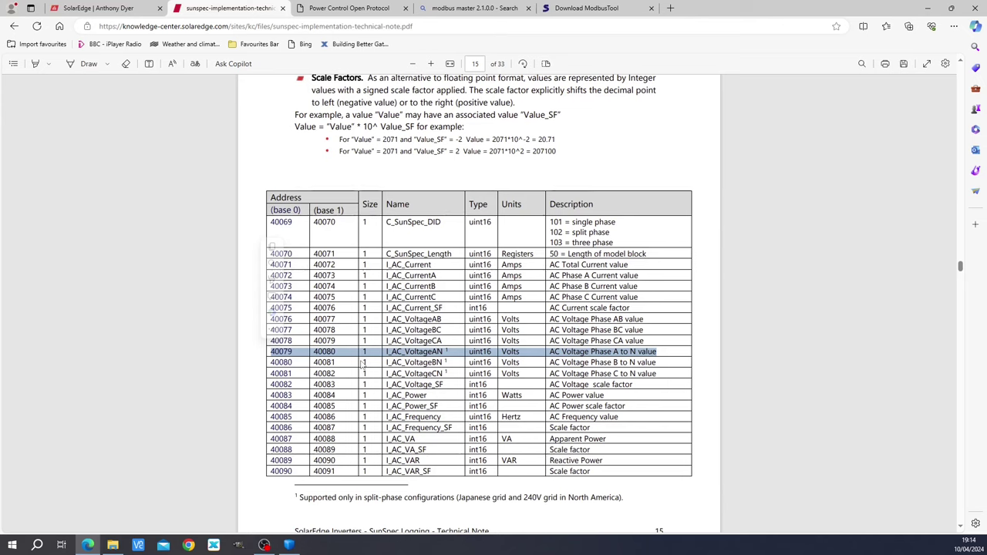
mouse_move(290, 353)
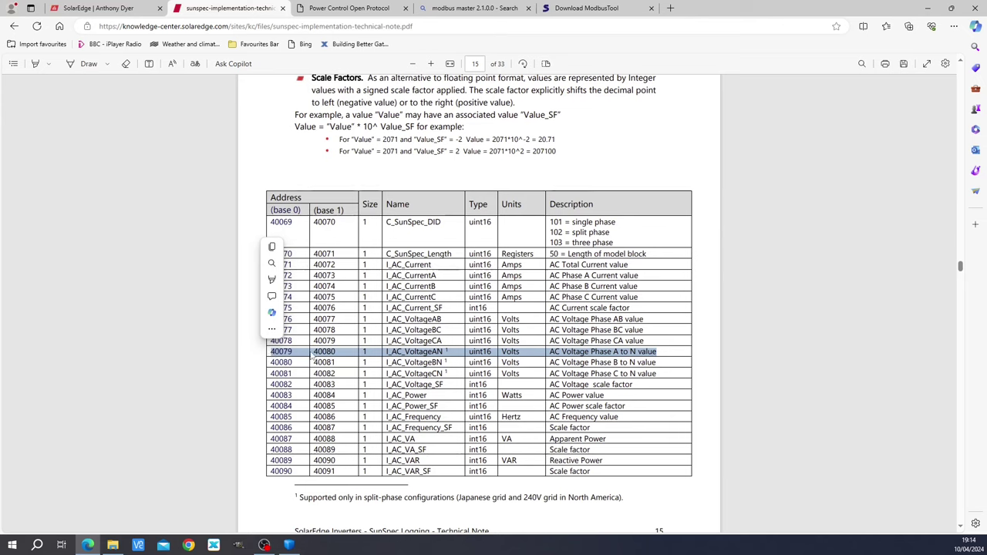
key(ctrl+c)
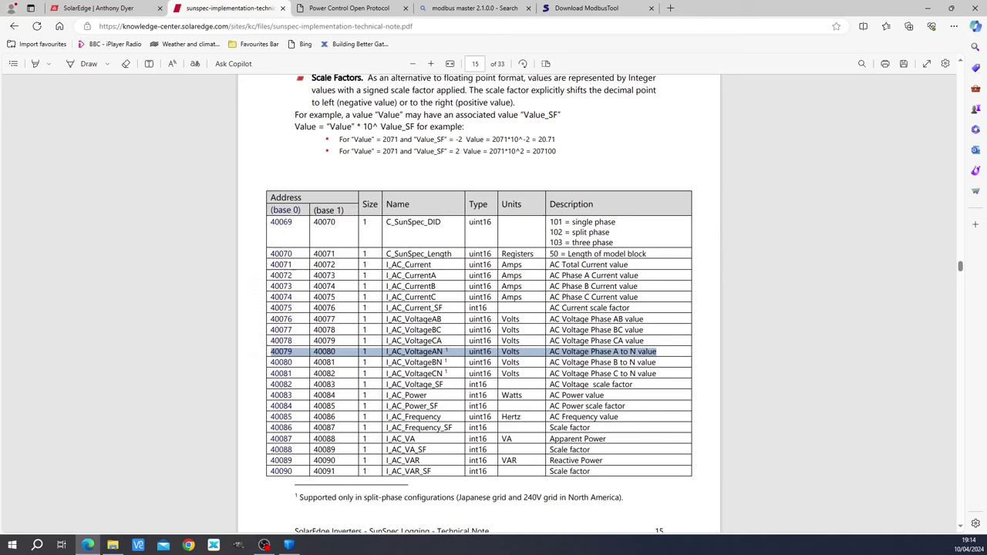
key(alt+Tab)
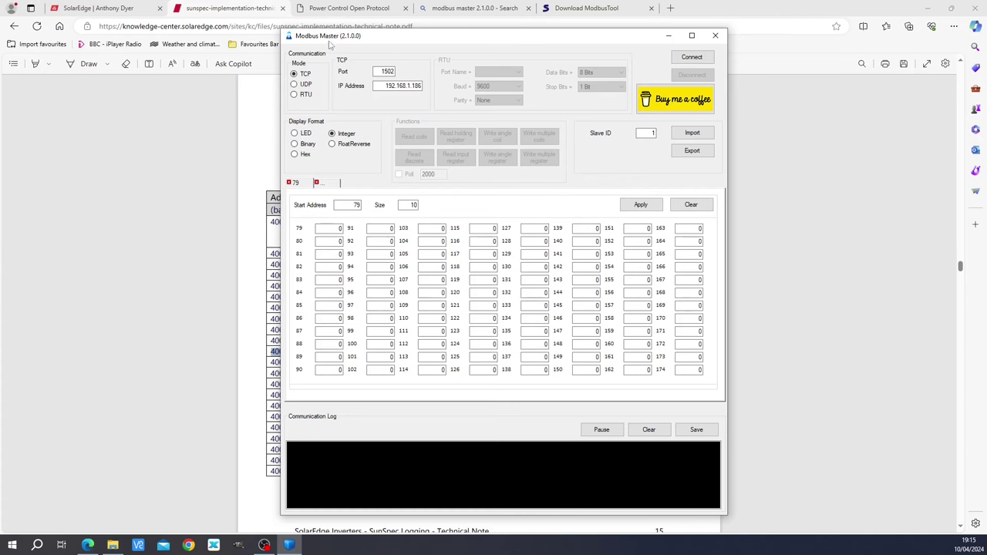
- Return to the browser and view the ModbusTool download page on Softpedia
click(389, 22)
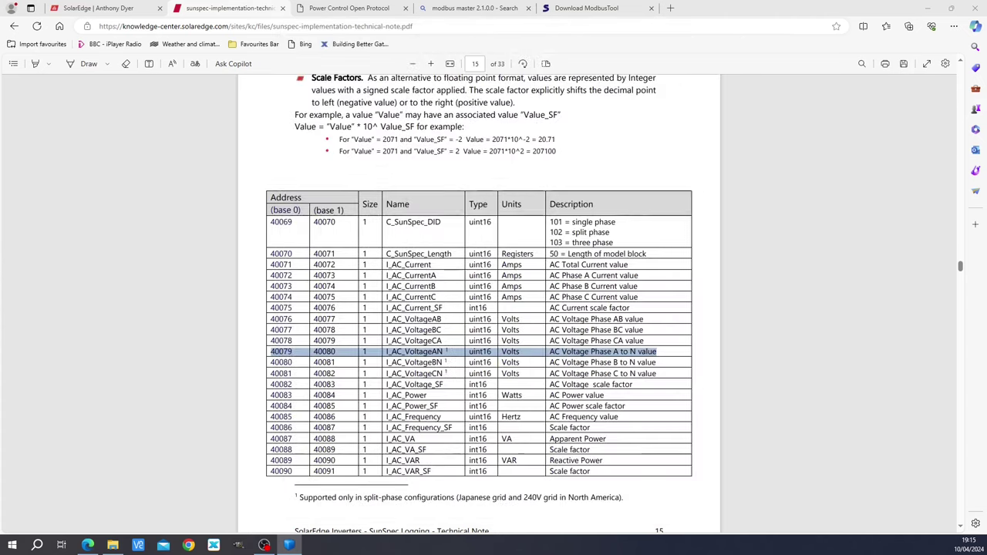
click(595, 10)
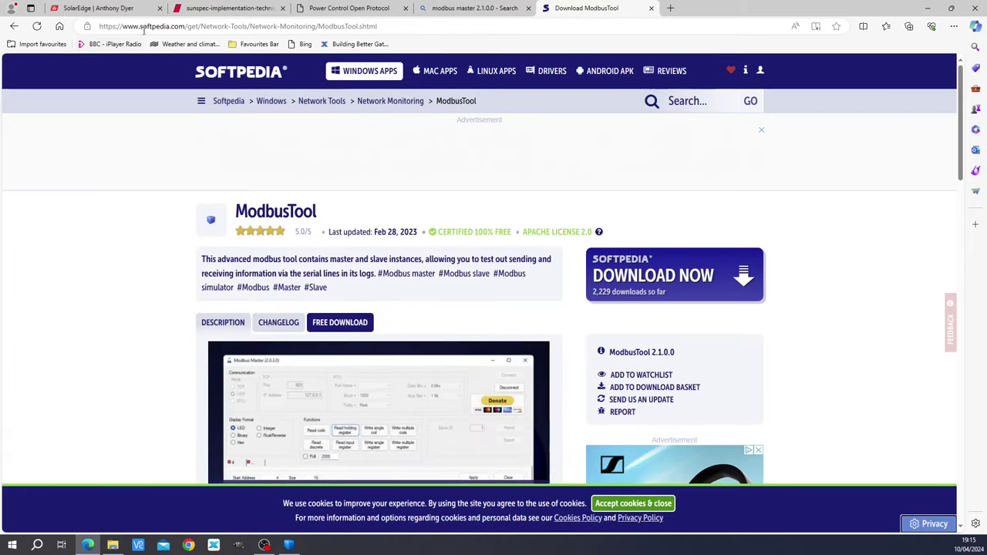
scroll(148, 212, down, 1)
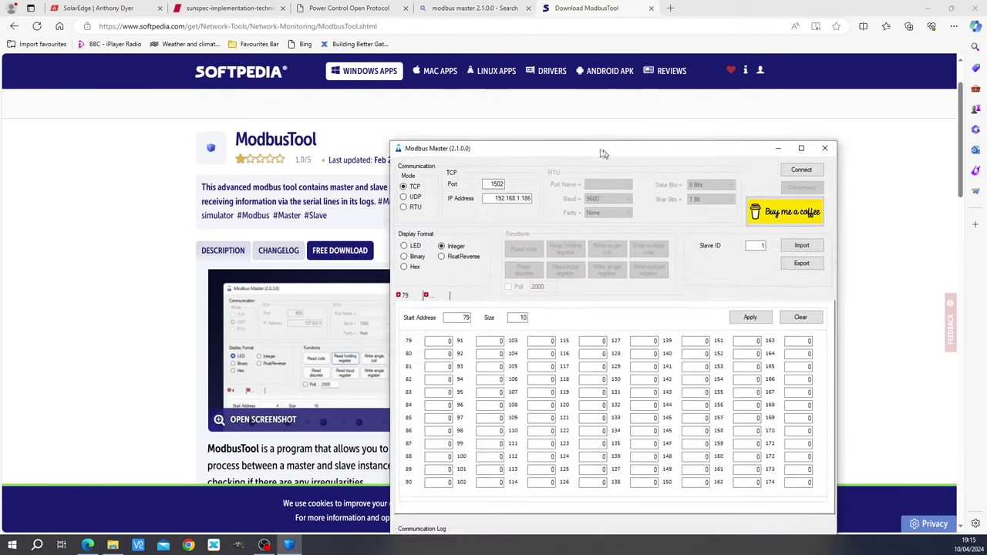
- Move the Modbus Master window over the download page and check its TCP port and IP address settings
drag(609, 152, 473, 53)
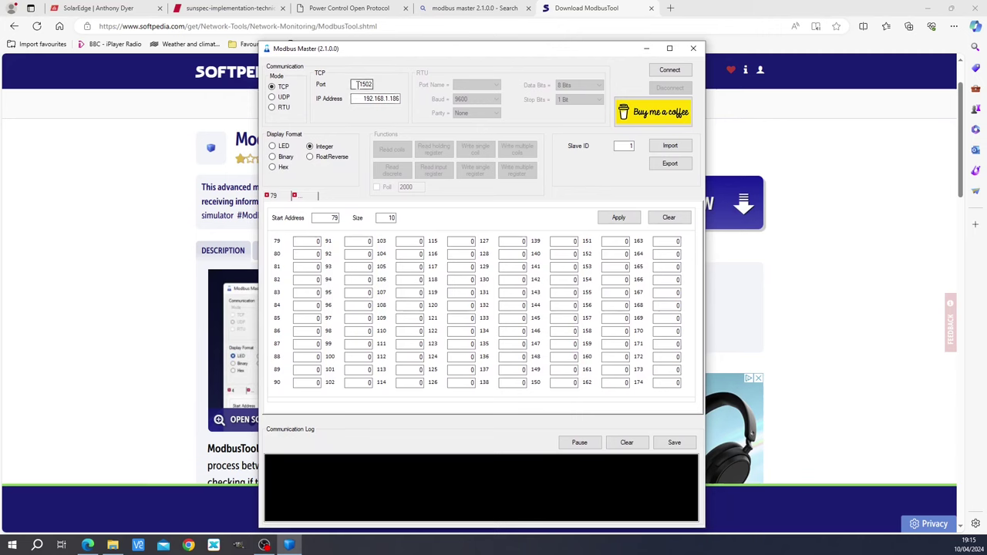
double_click(360, 84)
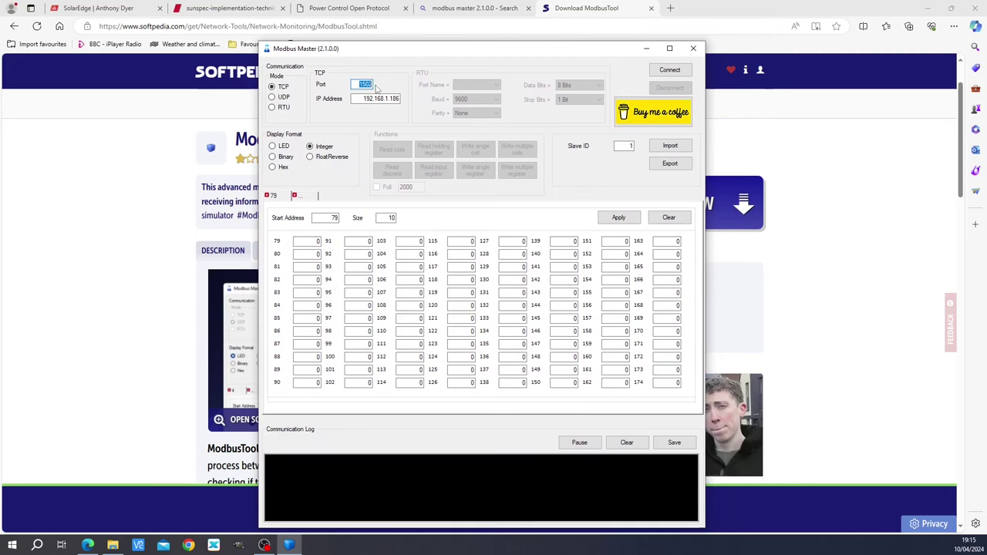
key(Tab)
click(363, 99)
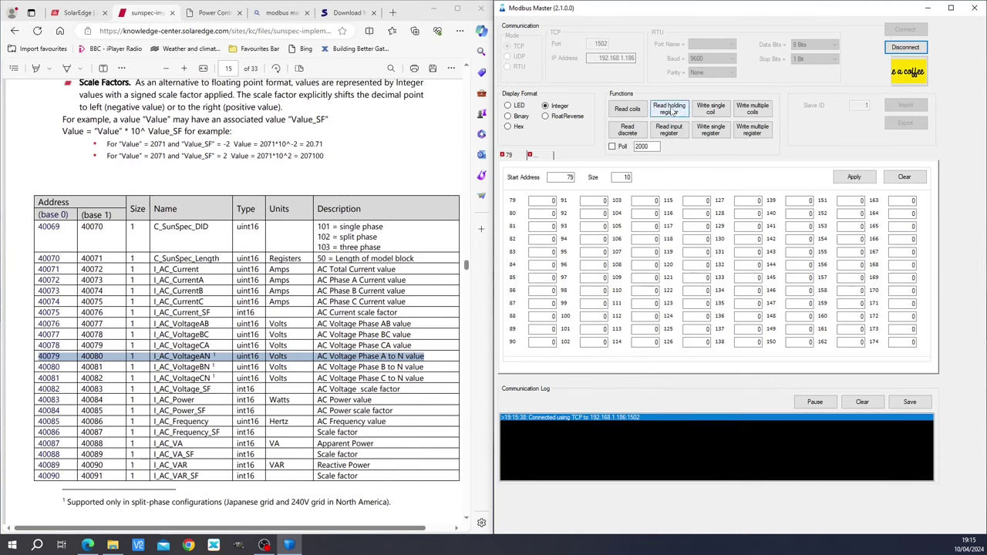
- Read the inverter's holding registers from start address 79 with size 10, and repeat the read to refresh the values
click(670, 108)
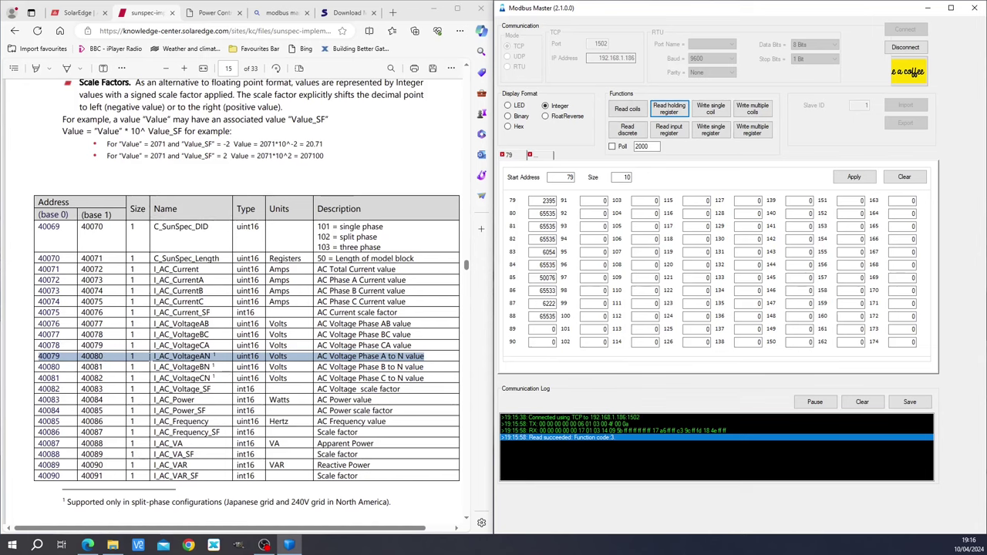
double_click(552, 202)
key(BackSpace)
click(668, 108)
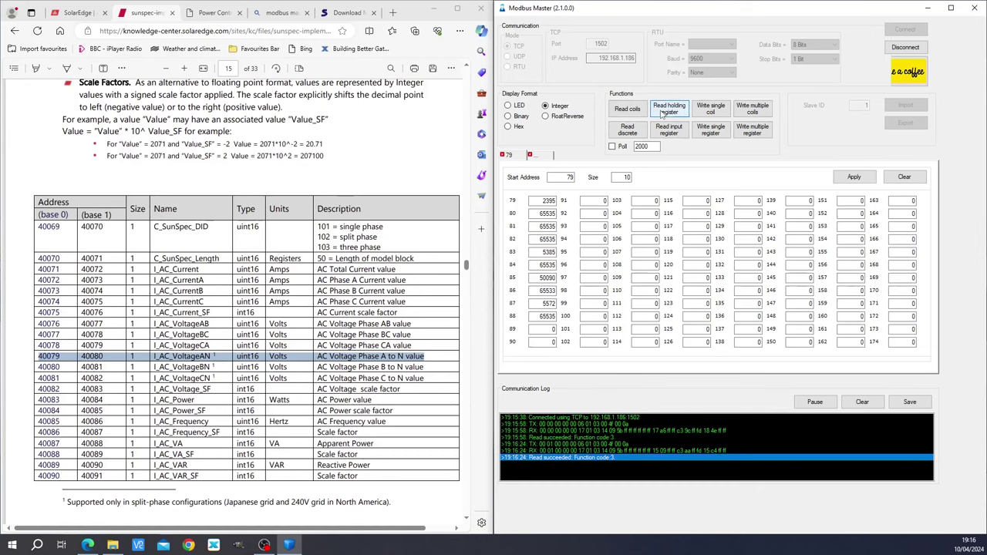
click(555, 203)
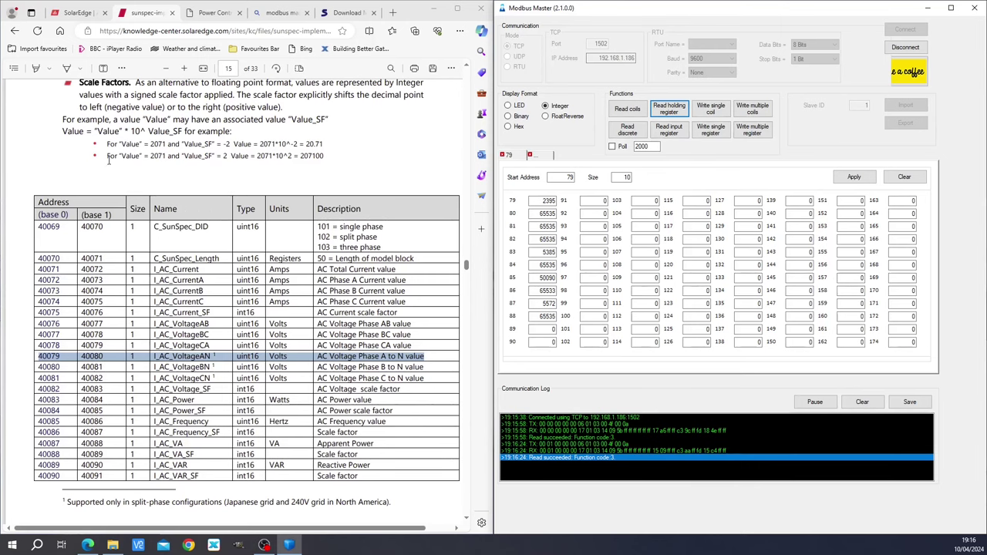
- Highlight the opening of the Scale Factors explanation in the technical note and review the register table's scale factor rows
scroll(68, 132, up, 1)
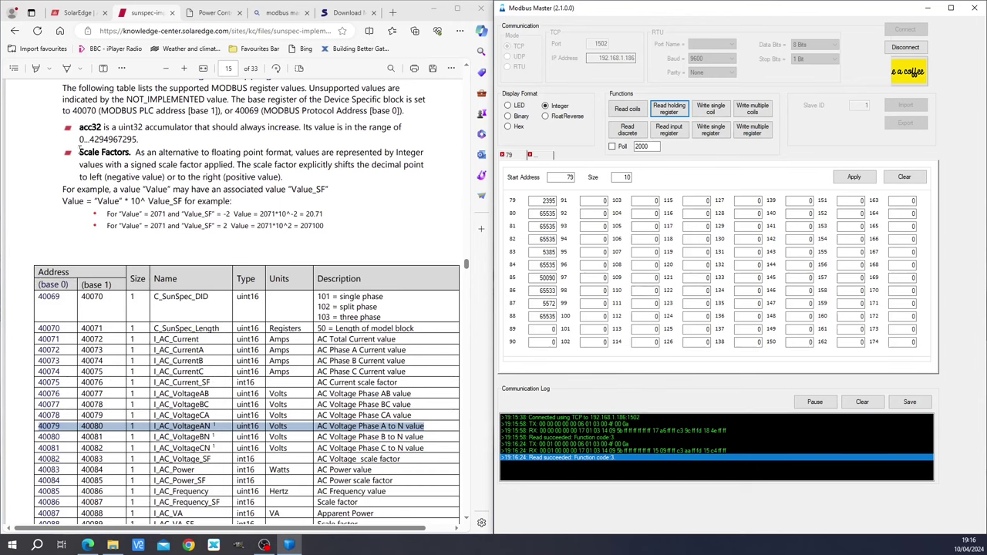
drag(78, 152, 293, 152)
scroll(232, 262, down, 1)
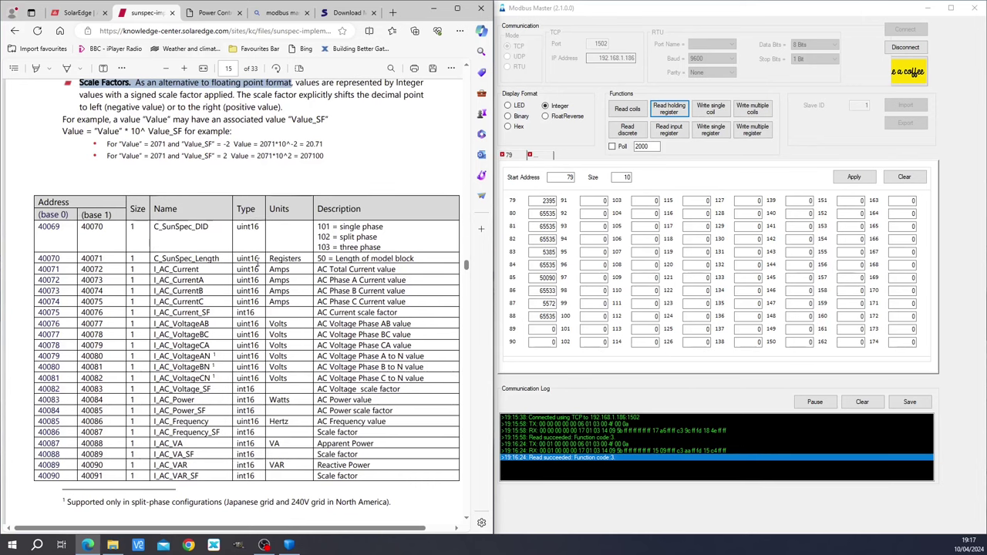
scroll(257, 265, down, 1)
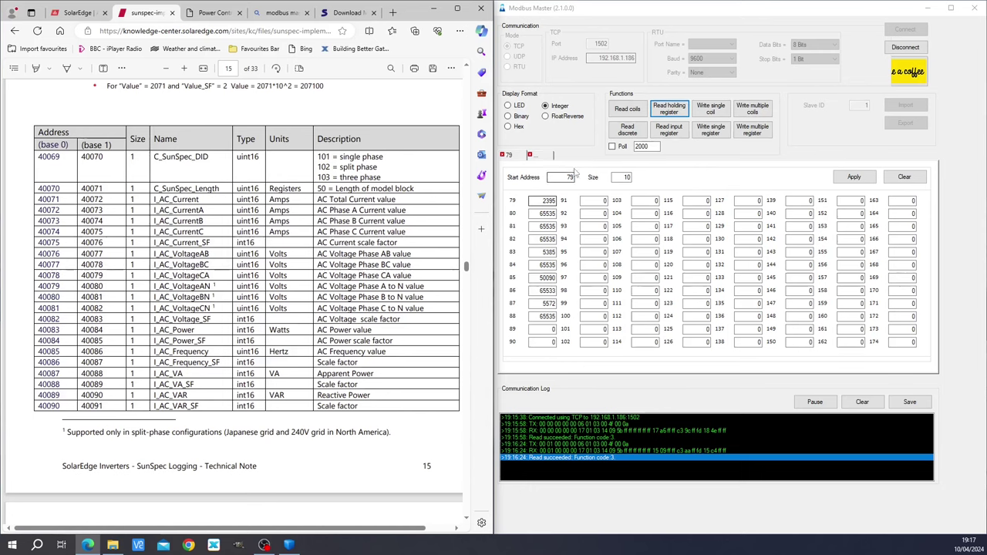
- Enable polling in Modbus Master with the 2000 interval
click(612, 147)
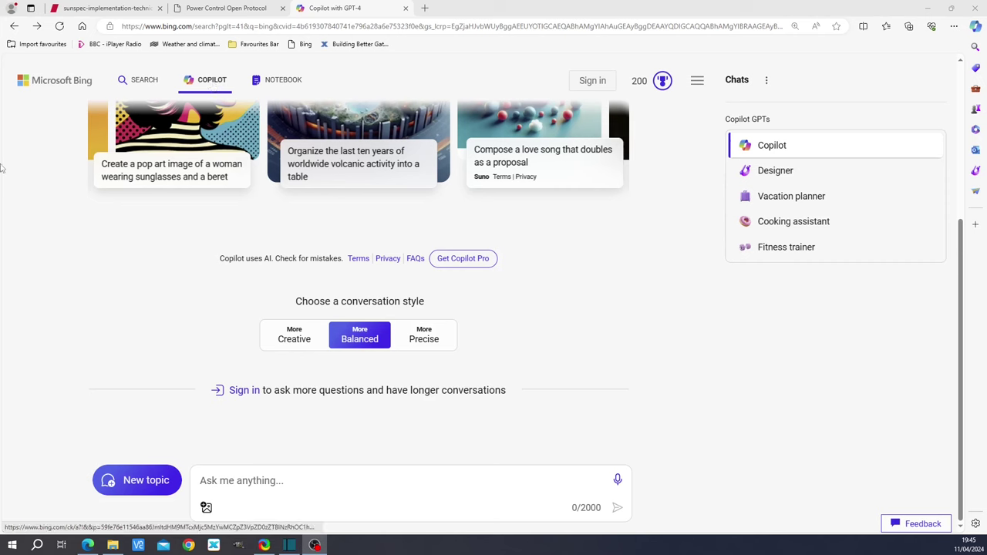
- Ask Copilot by voice for a Python program that prints Modbus address 79 from 192.168.1.186 every 2 seconds
click(257, 480)
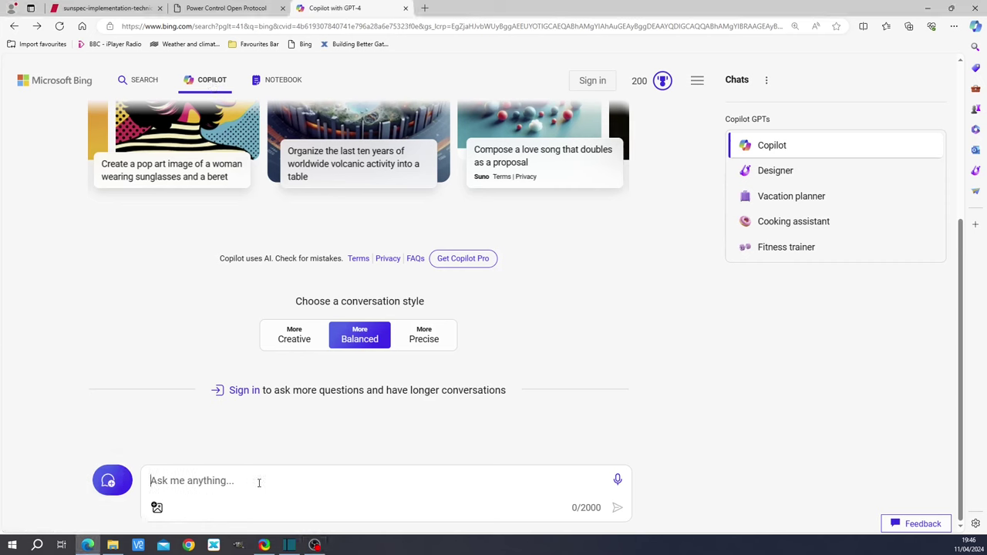
click(617, 480)
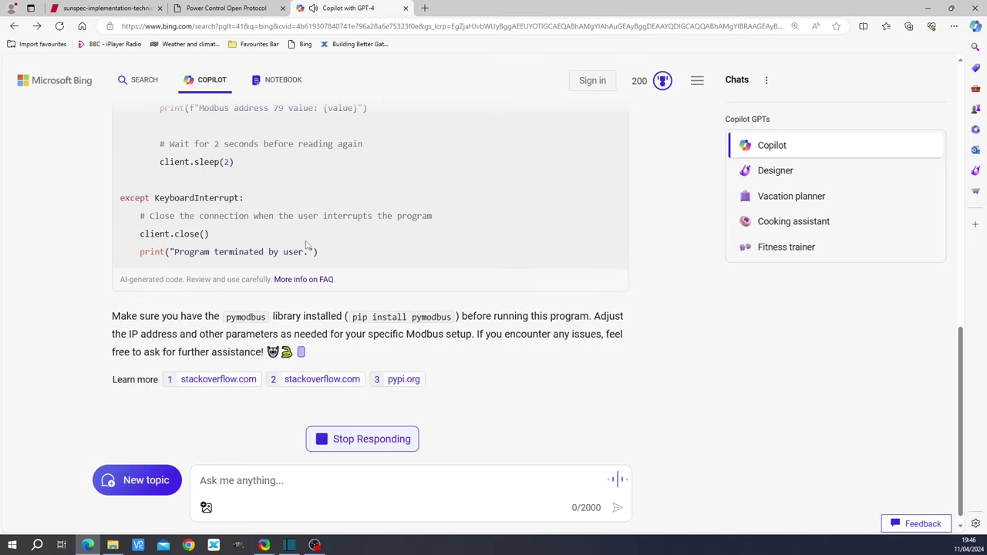
- Read through the generated Python program and highlight the port value in the connection settings
scroll(307, 241, up, 10)
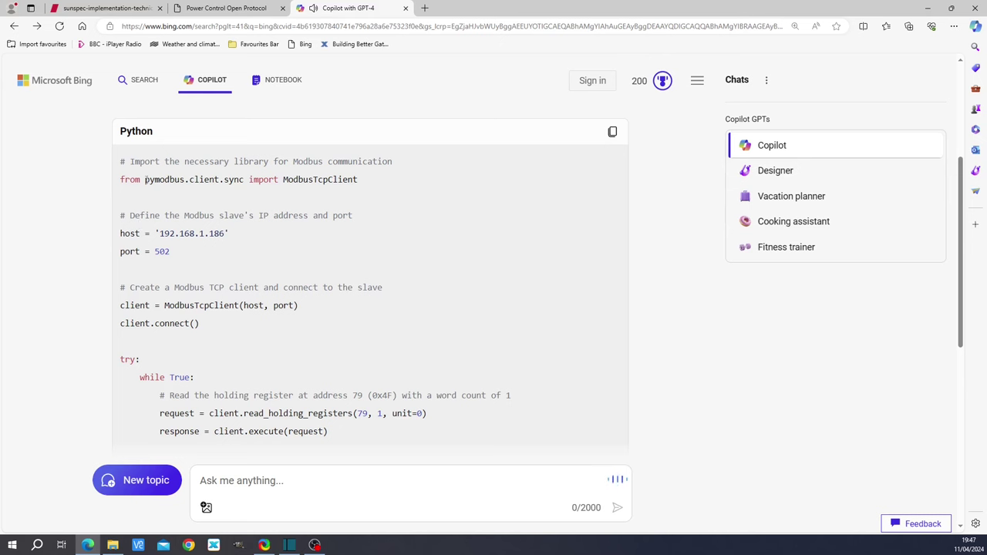
scroll(145, 179, up, 2)
scroll(211, 231, down, 7)
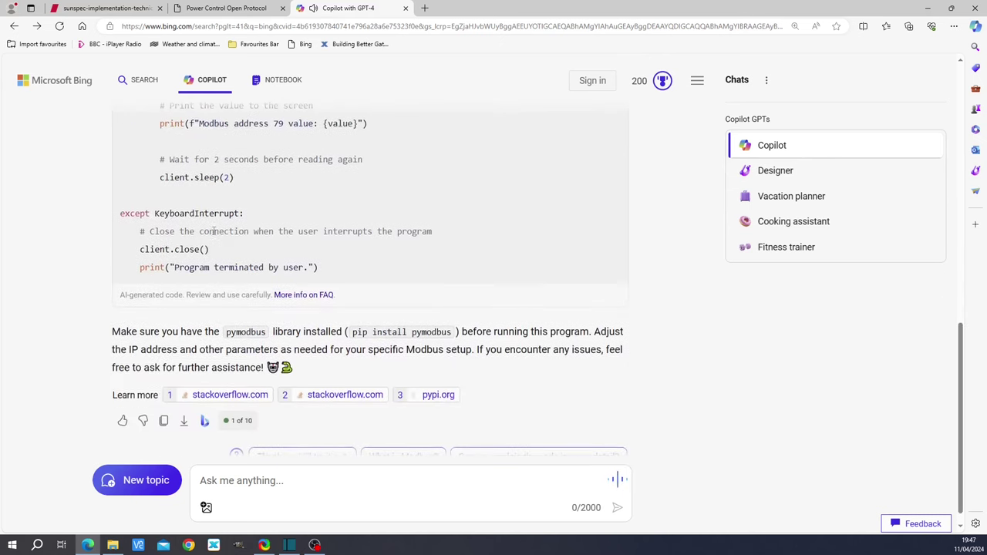
scroll(214, 234, up, 7)
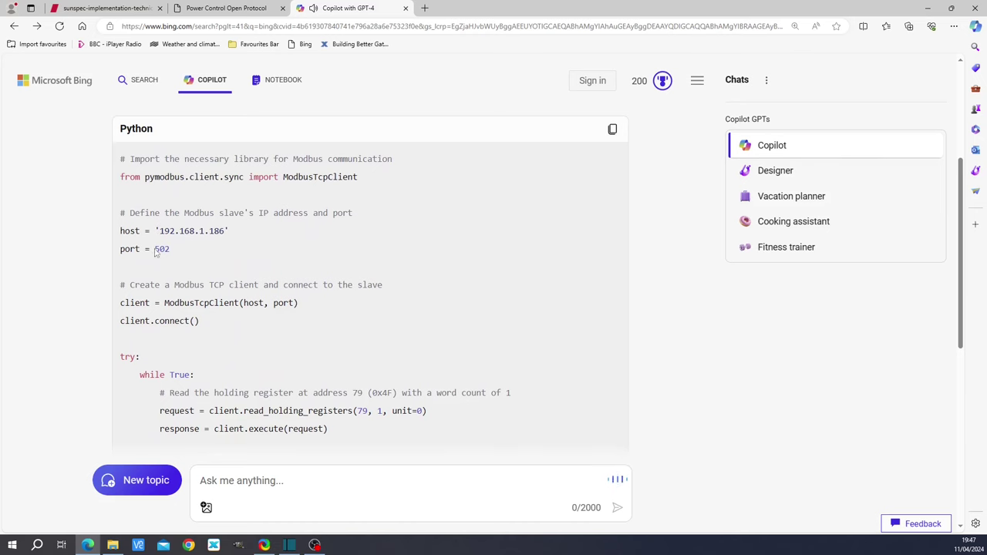
drag(155, 249, 172, 251)
click(157, 249)
- Highlight the print statement's string for Modbus address 79 and reread the generated program from its connection settings to its end
scroll(177, 250, down, 5)
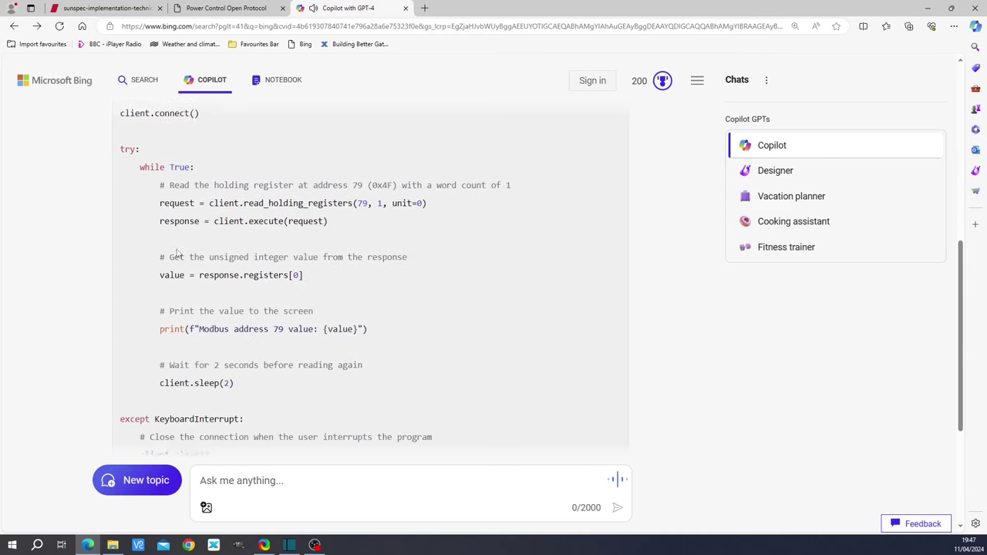
scroll(176, 251, down, 2)
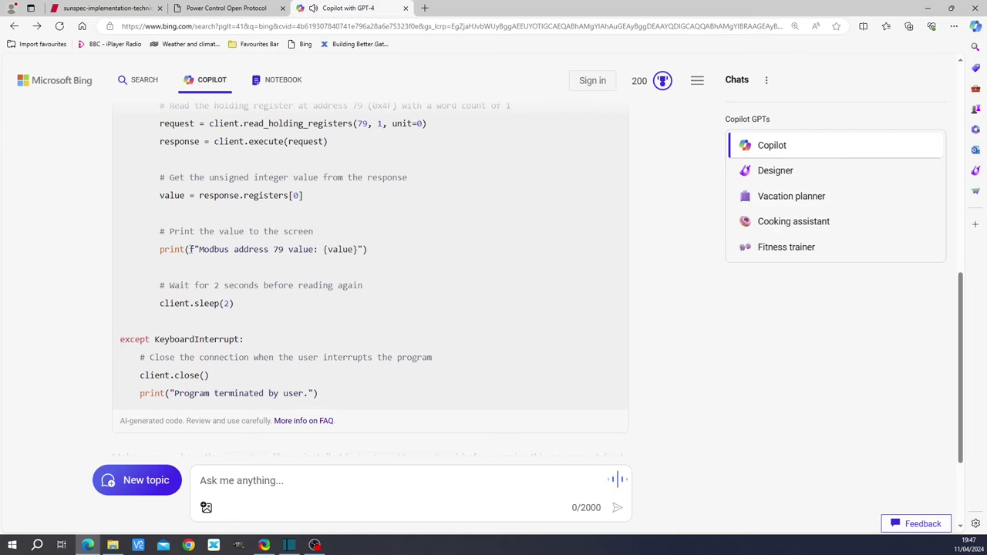
drag(189, 249, 363, 249)
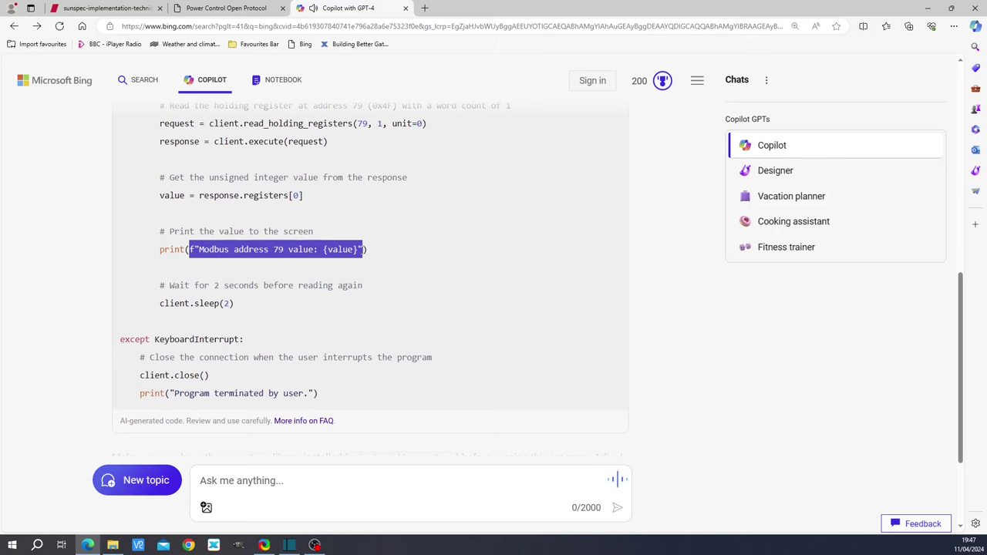
click(361, 250)
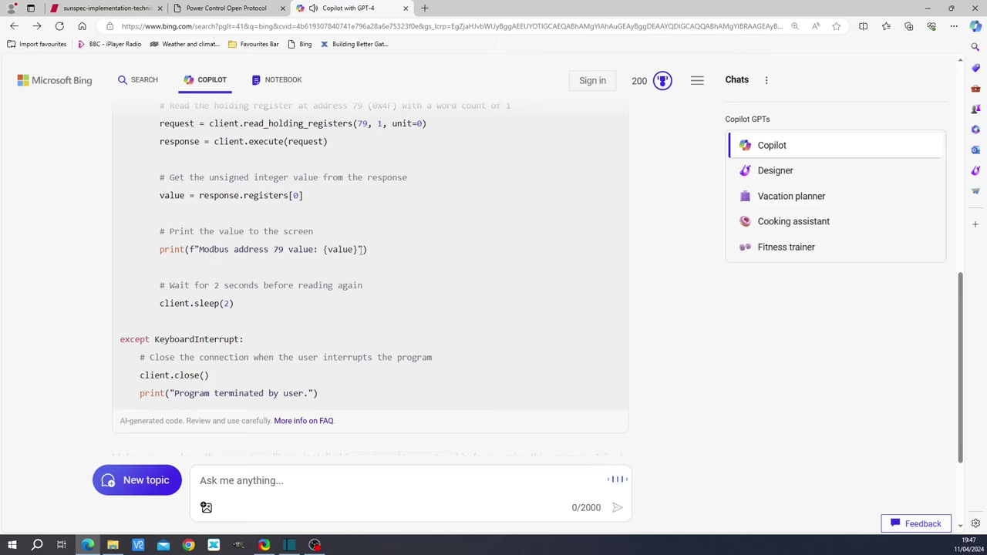
scroll(361, 251, down, 1)
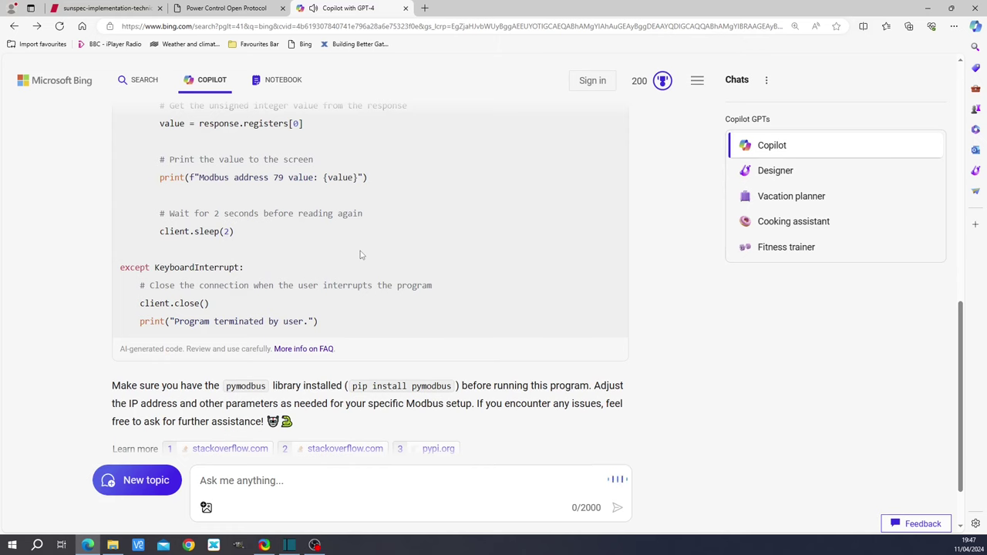
scroll(361, 254, up, 4)
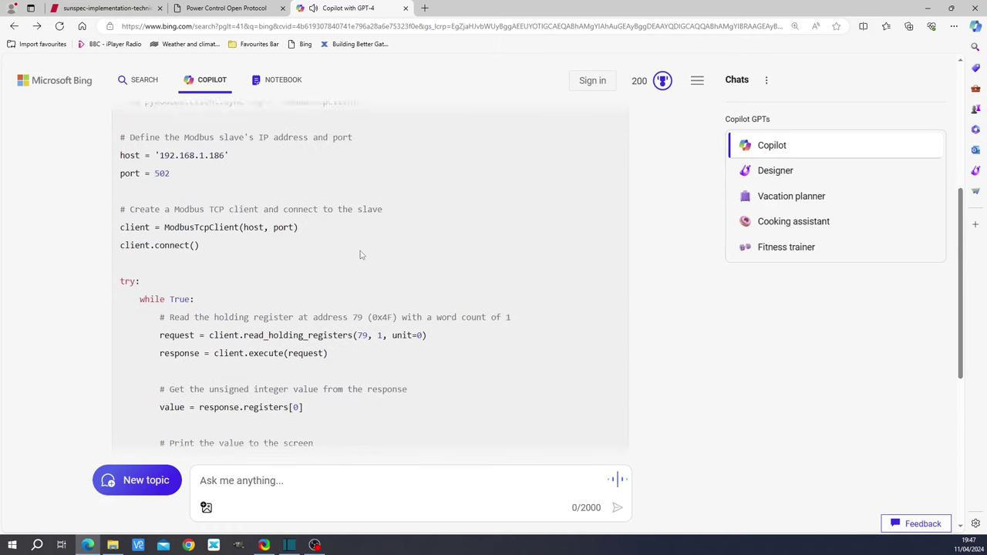
scroll(360, 254, up, 1)
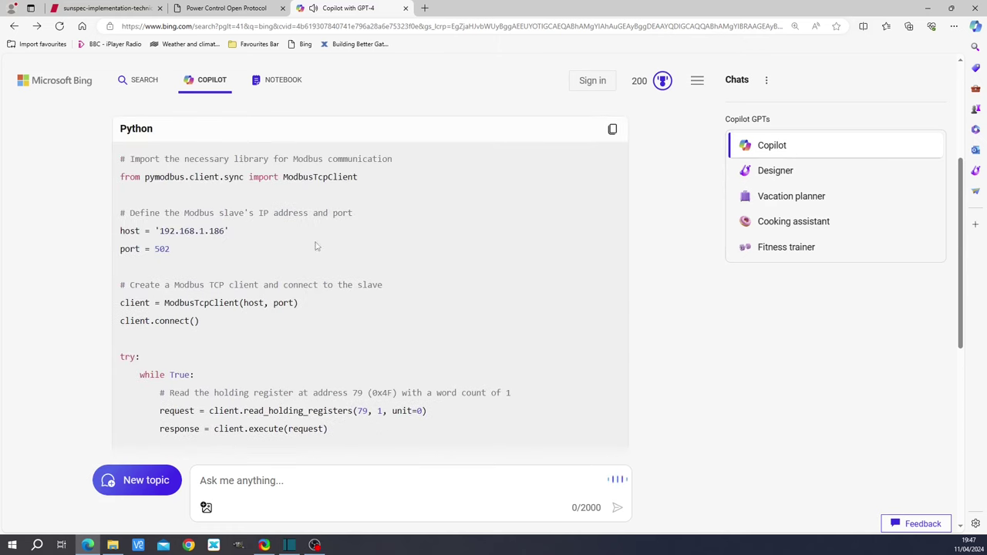
scroll(317, 248, down, 4)
scroll(317, 247, down, 1)
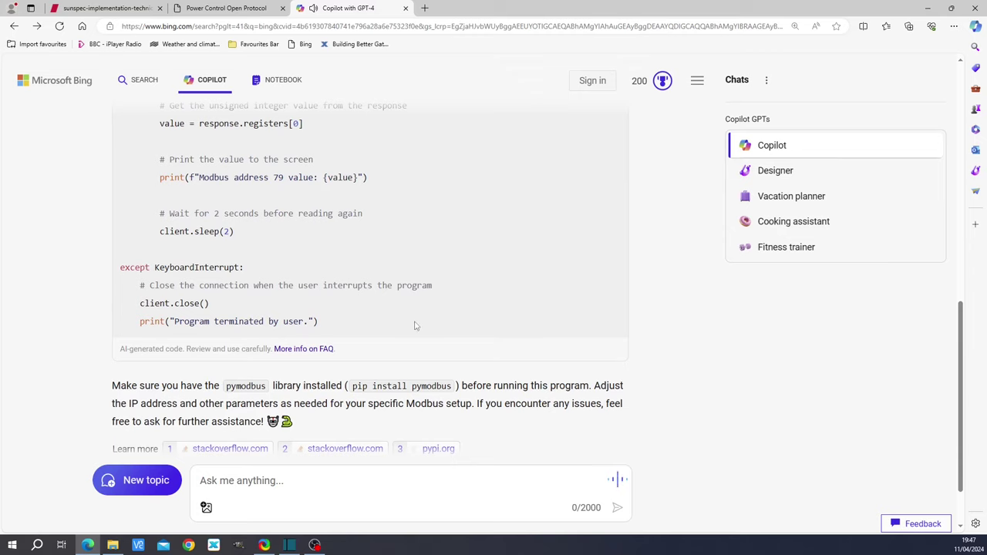
scroll(415, 326, up, 4)
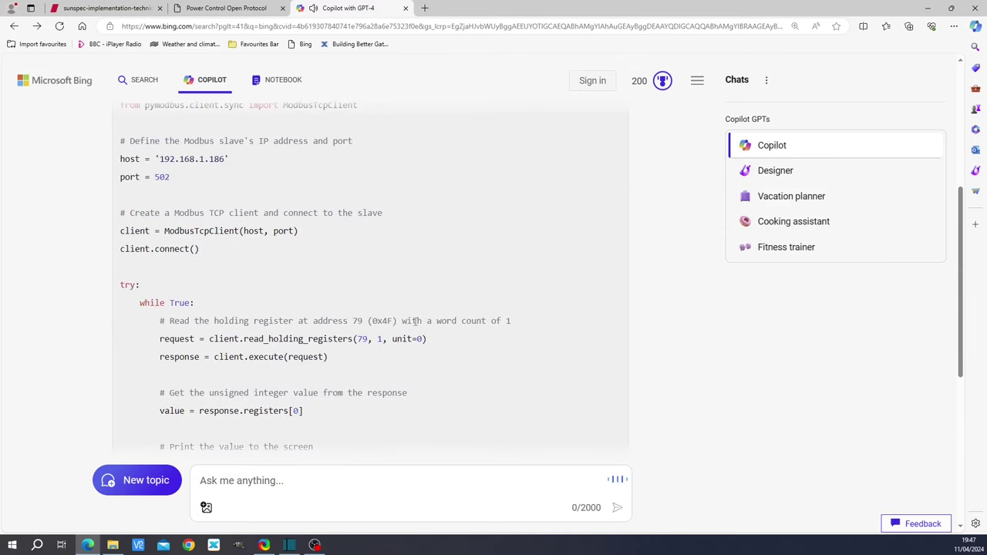
scroll(416, 326, up, 1)
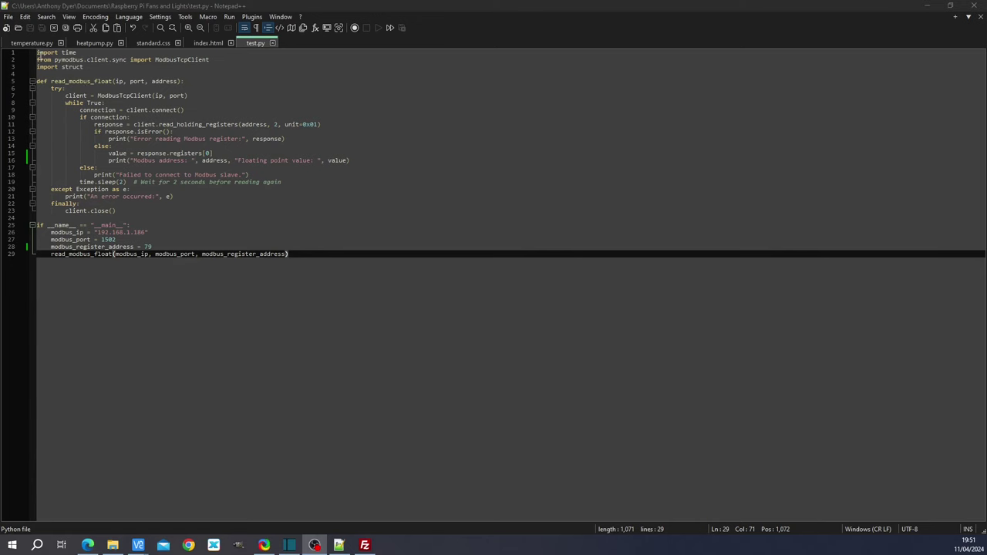
- In test.py in Notepad++, highlight the Modbus register address, the port value and the response variable on line 11
double_click(148, 247)
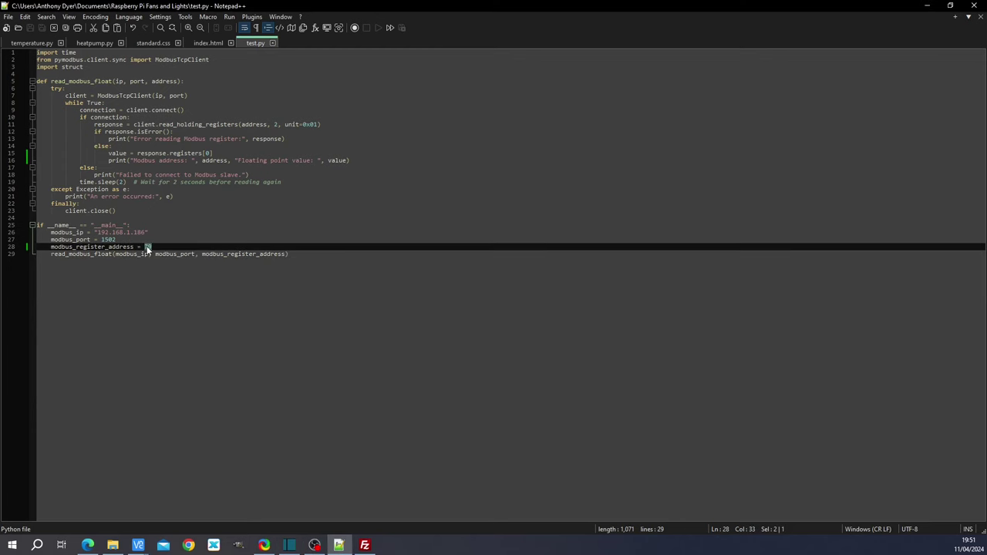
double_click(108, 240)
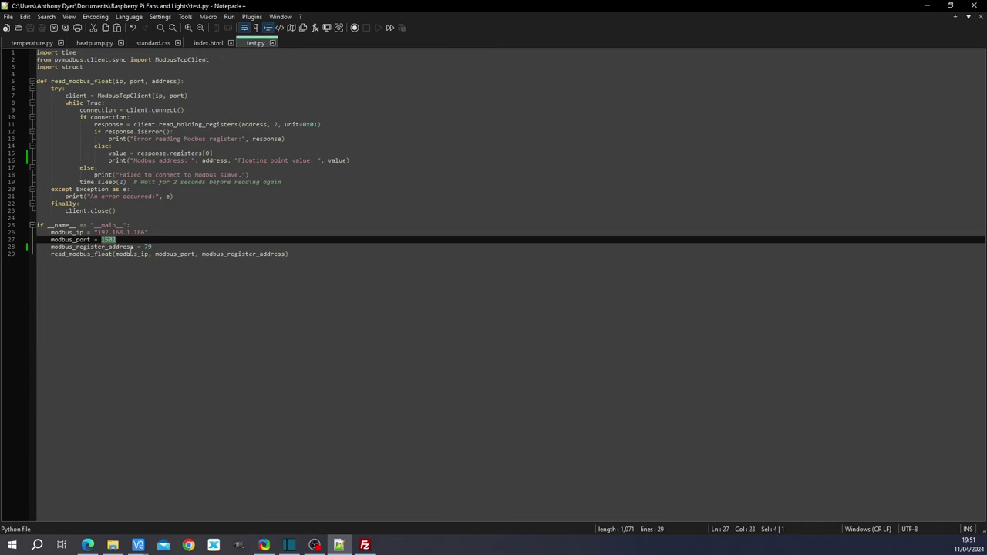
double_click(110, 124)
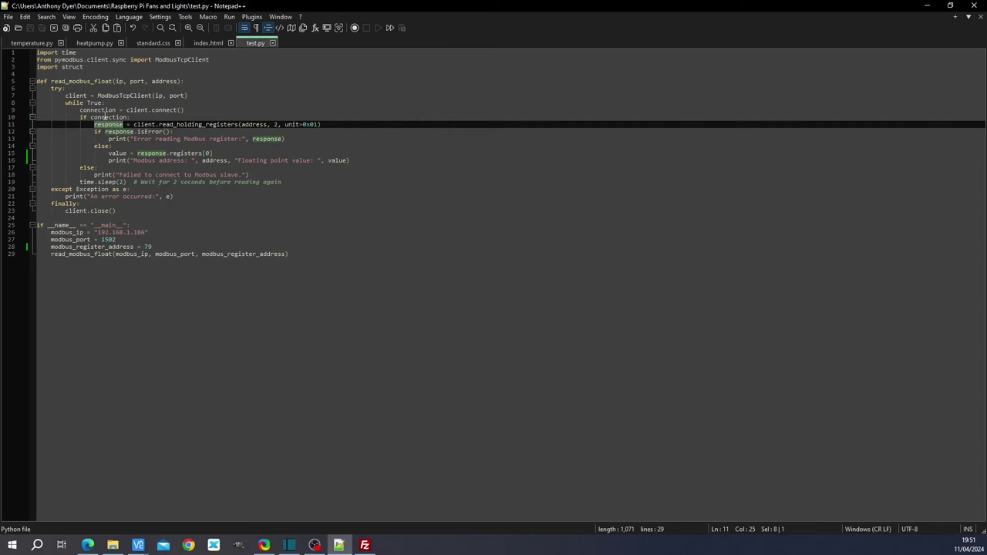
- Highlight the read_holding_registers call and its address argument, the value variable, and the print statements on lines 18 and 16 of test.py
double_click(195, 124)
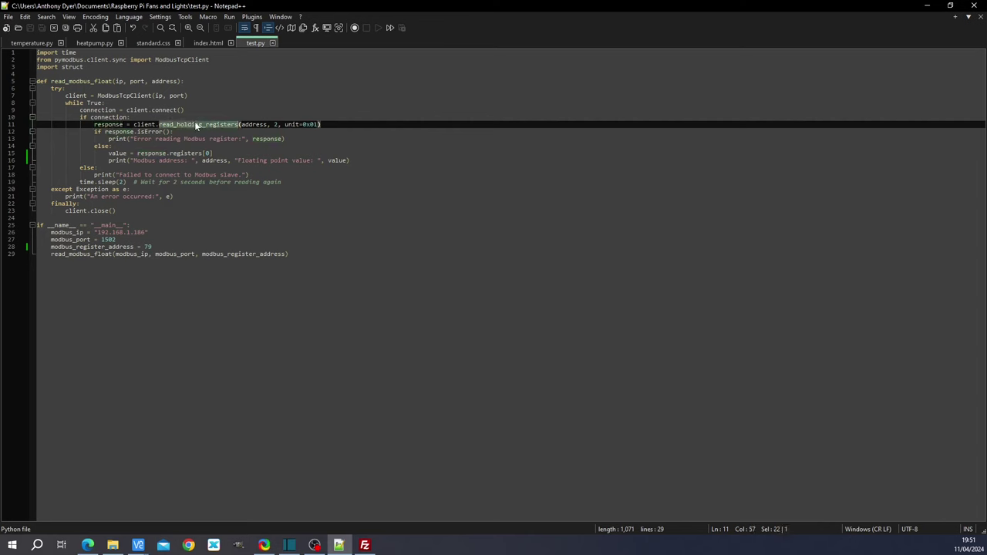
double_click(255, 125)
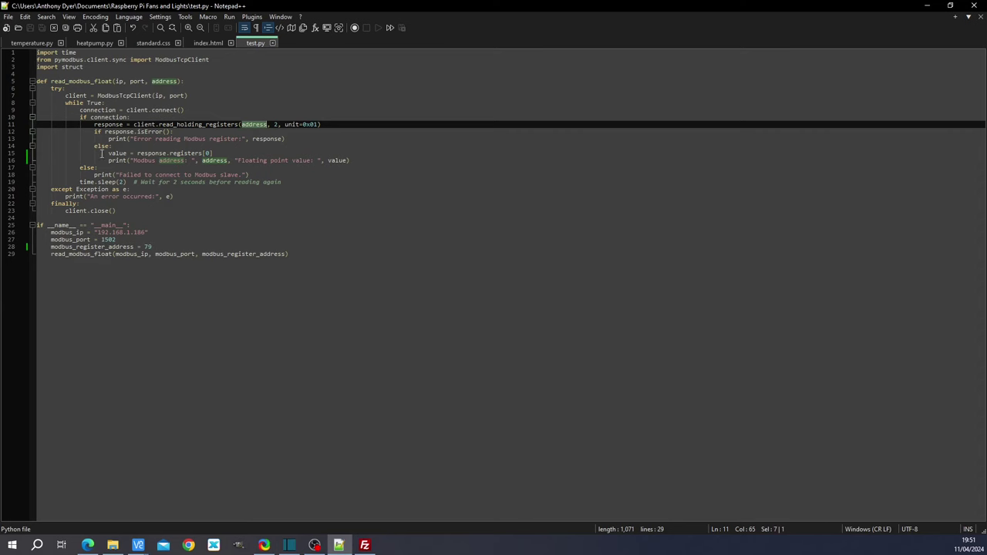
double_click(116, 154)
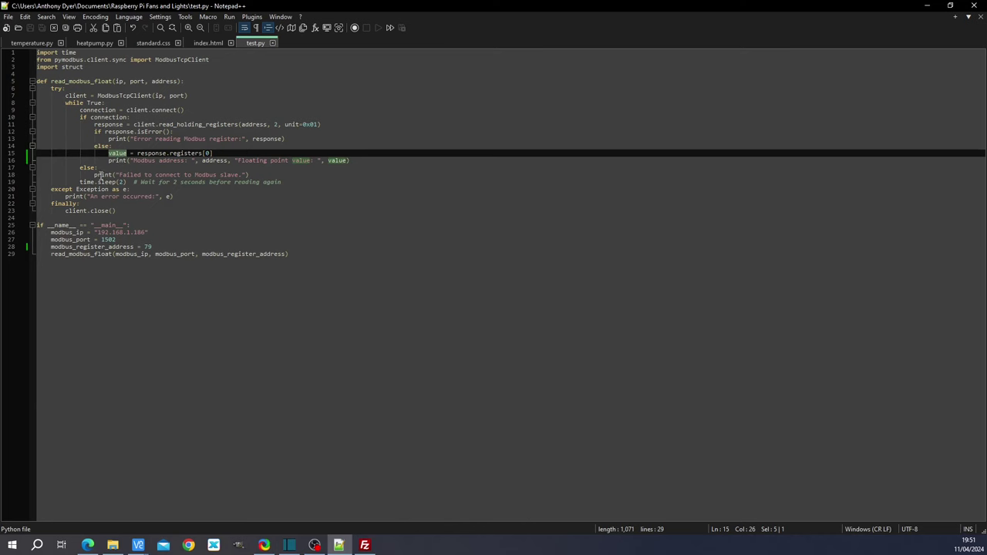
double_click(100, 175)
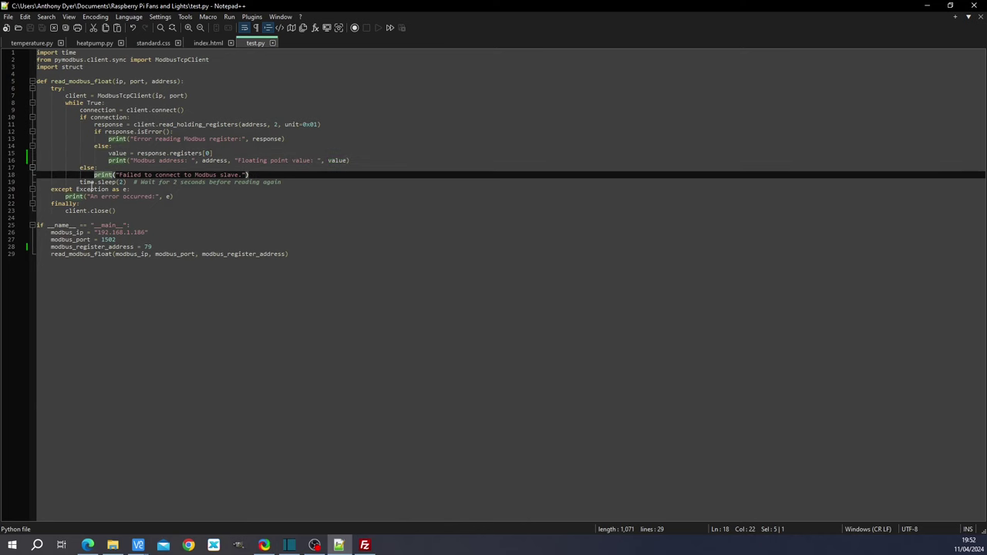
double_click(117, 160)
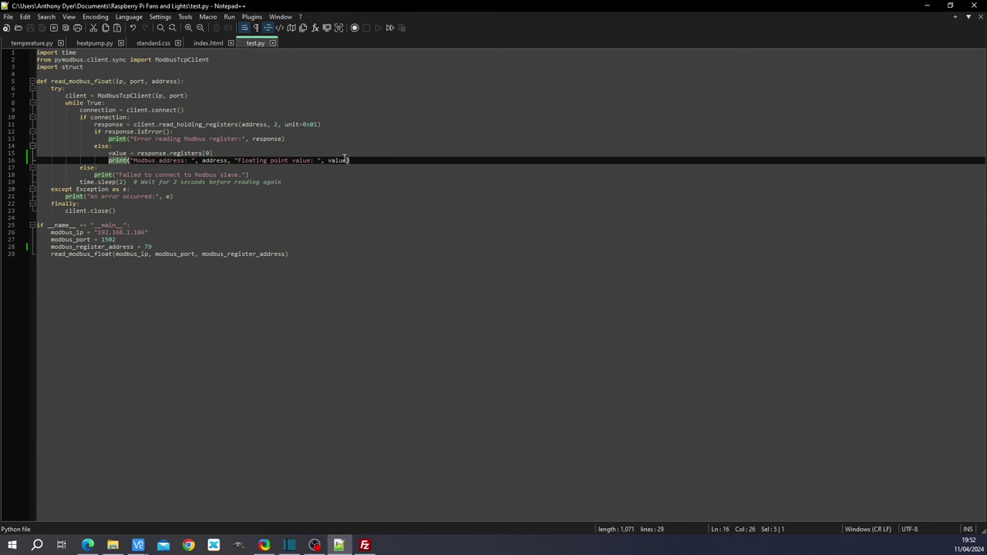
- Switch to VNC Viewer and run python test.py again in the Raspberry Pi terminal
click(138, 545)
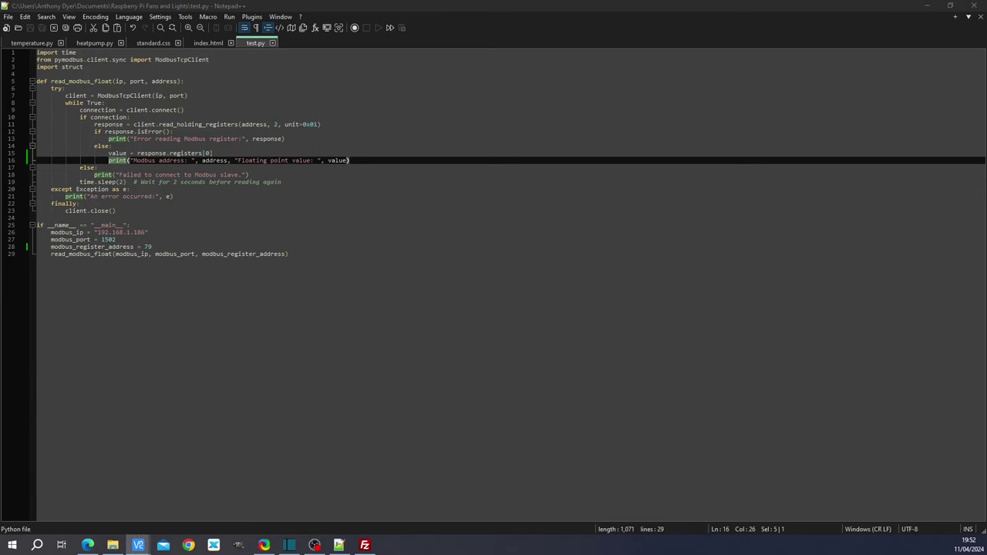
click(138, 546)
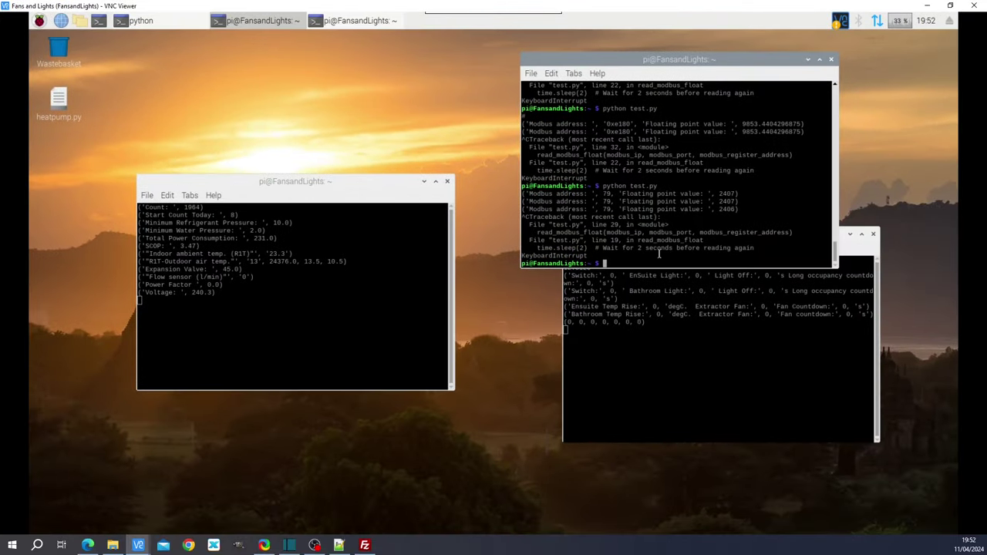
key(Up)
key(Return)
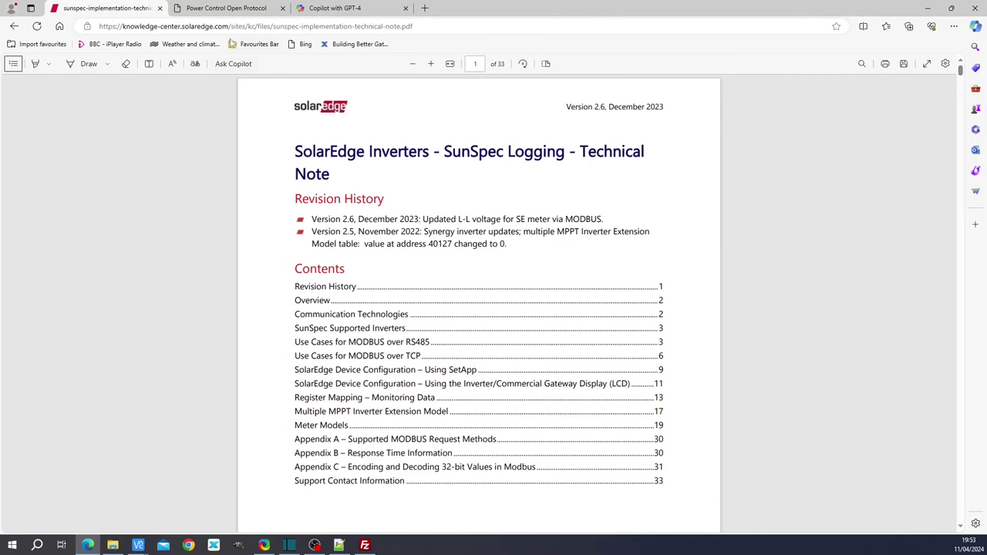
- In the Power Control Open Protocol PDF, go to StorEdge Control and Status Block, read its modes, and highlight the Storage Control Mode address
click(218, 10)
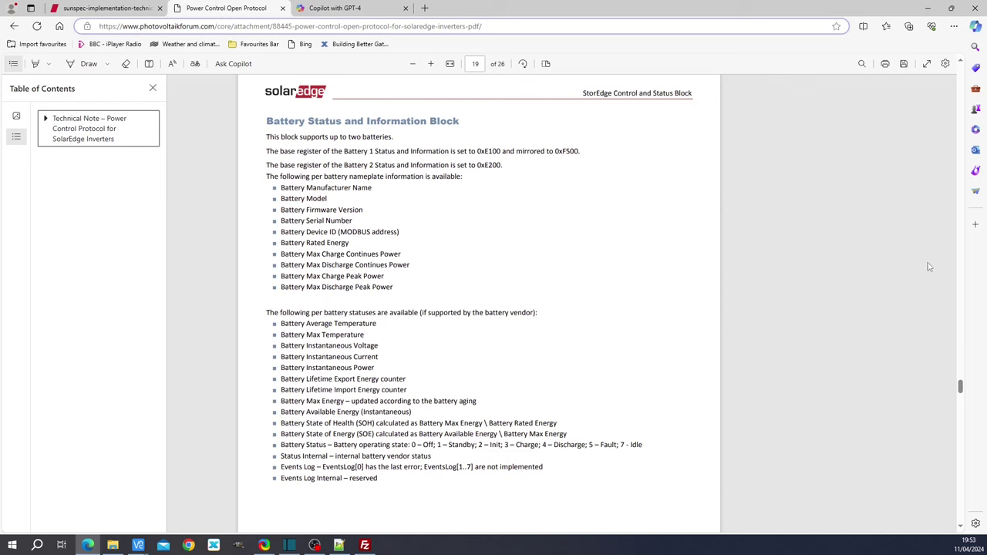
drag(960, 390, 962, 71)
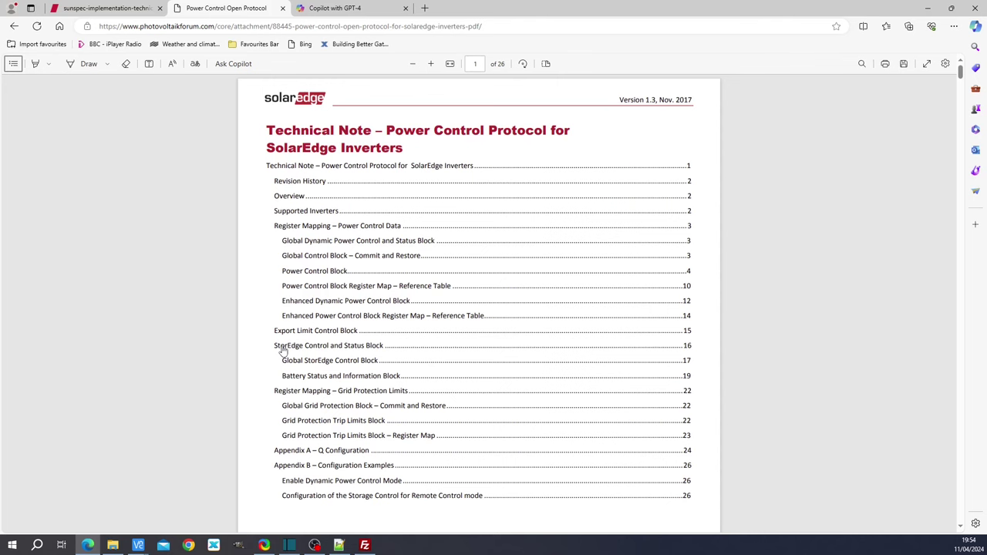
click(283, 349)
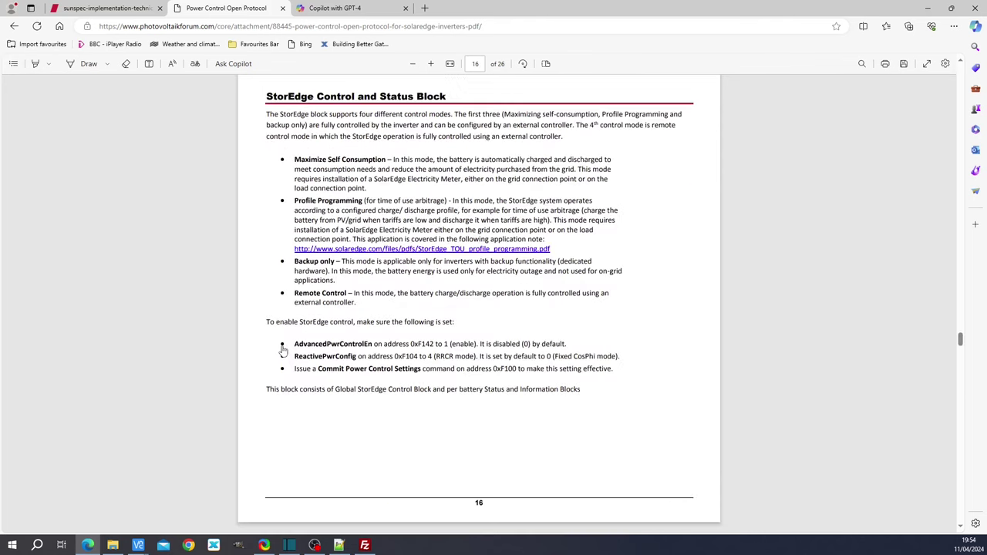
scroll(379, 353, down, 12)
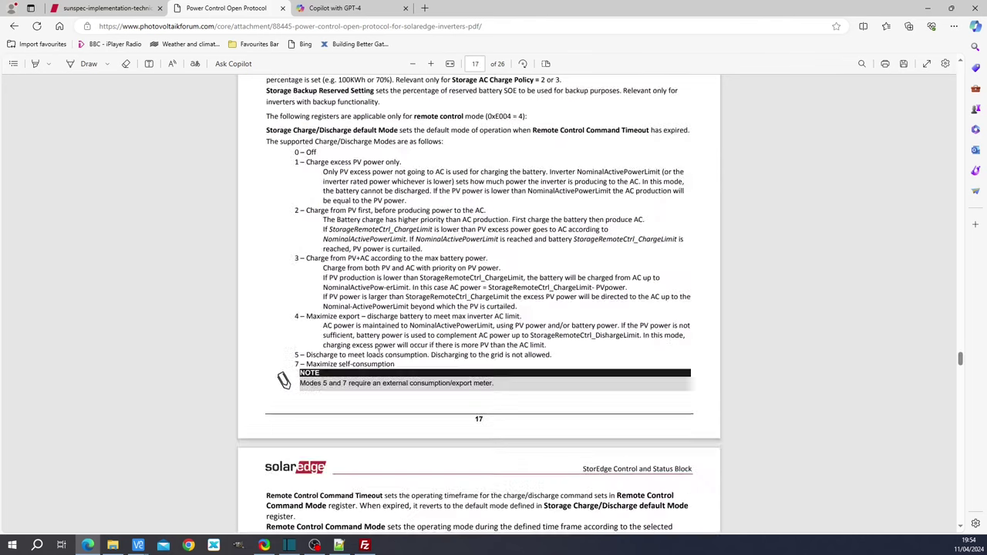
scroll(379, 352, down, 1)
scroll(374, 324, up, 1)
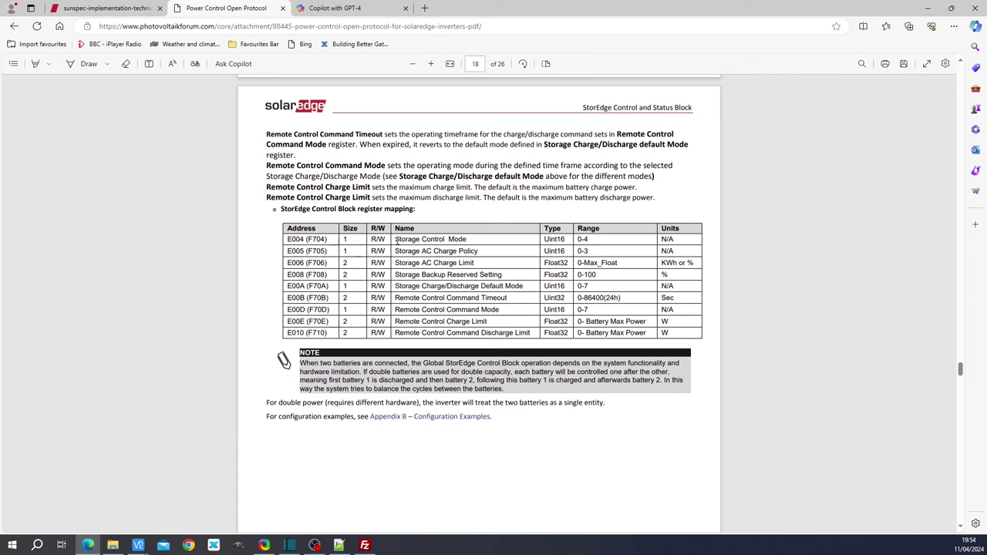
double_click(293, 239)
- Find the StorEdge Battery 1 register mapping table and copy the address E170 for Battery 1 Instantaneous Voltage
scroll(383, 374, down, 3)
scroll(383, 373, down, 12)
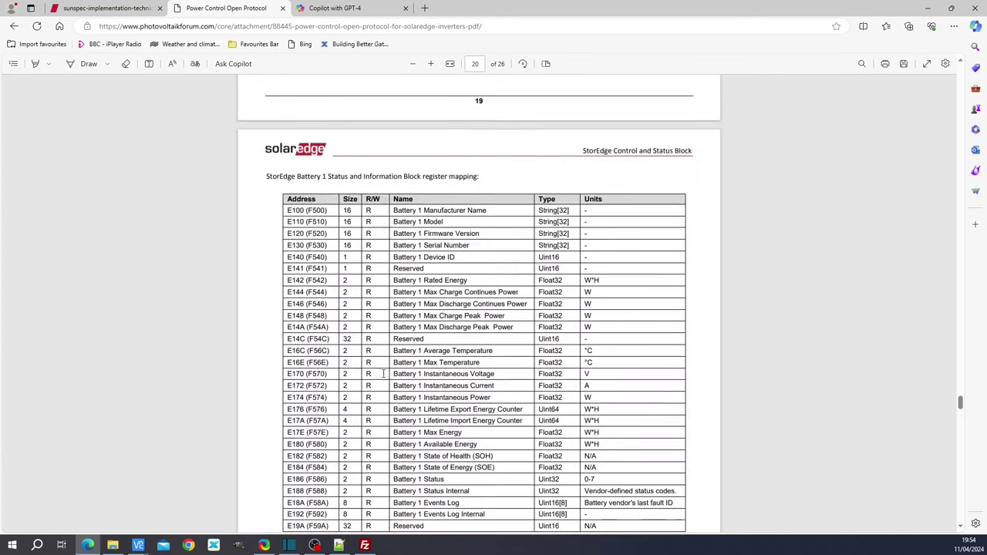
scroll(383, 374, up, 1)
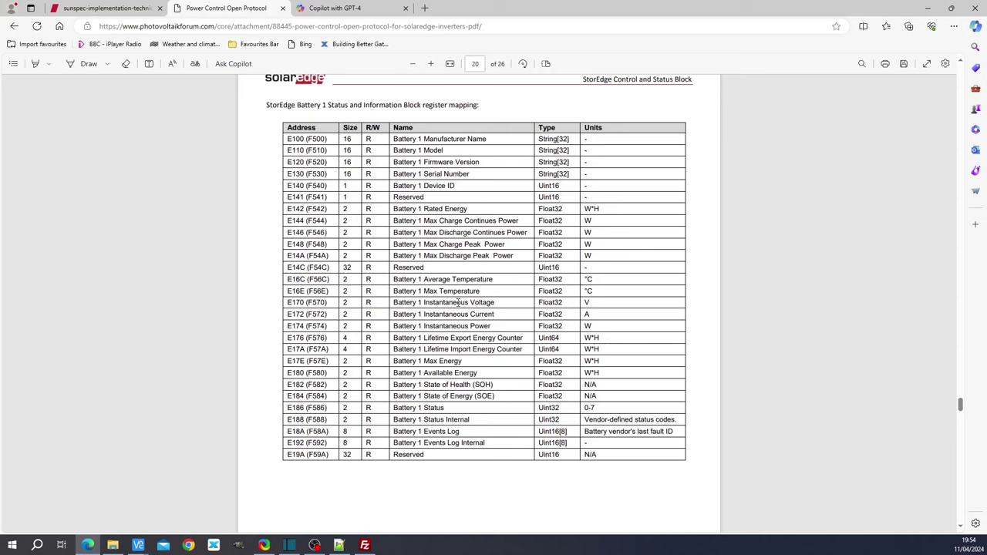
double_click(296, 303)
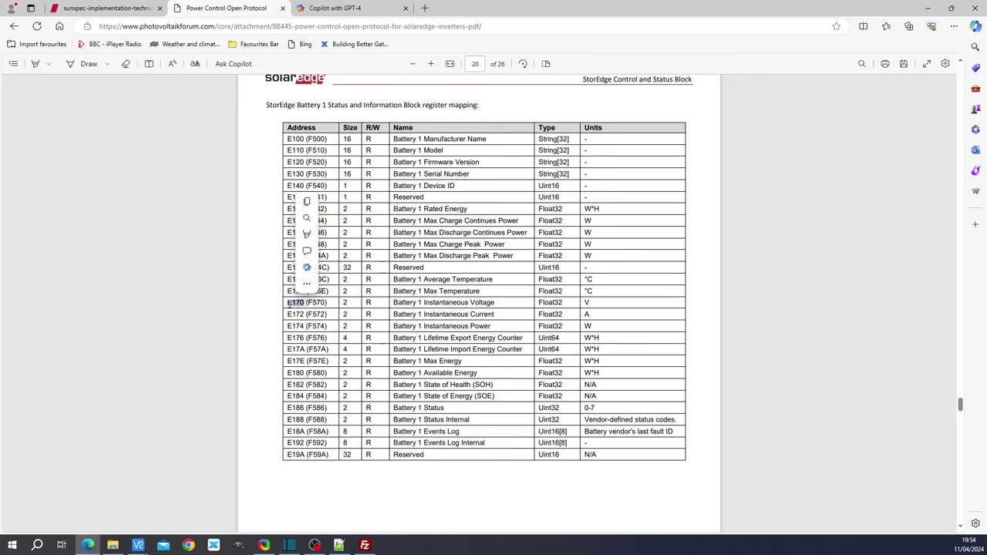
key(ctrl+c)
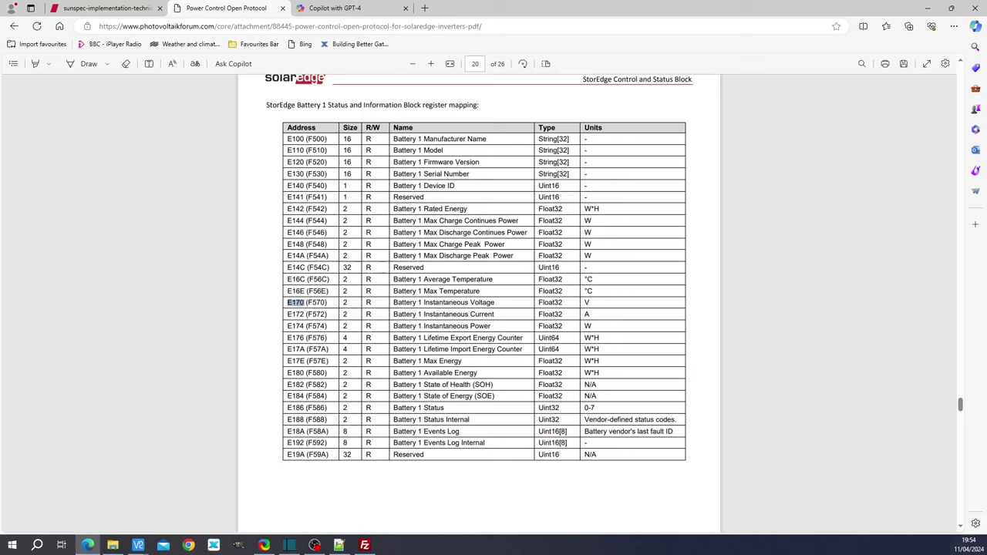
- Highlight the type, size and address entries of the Battery 1 Instantaneous Voltage row
click(549, 304)
double_click(540, 304)
click(347, 303)
double_click(347, 303)
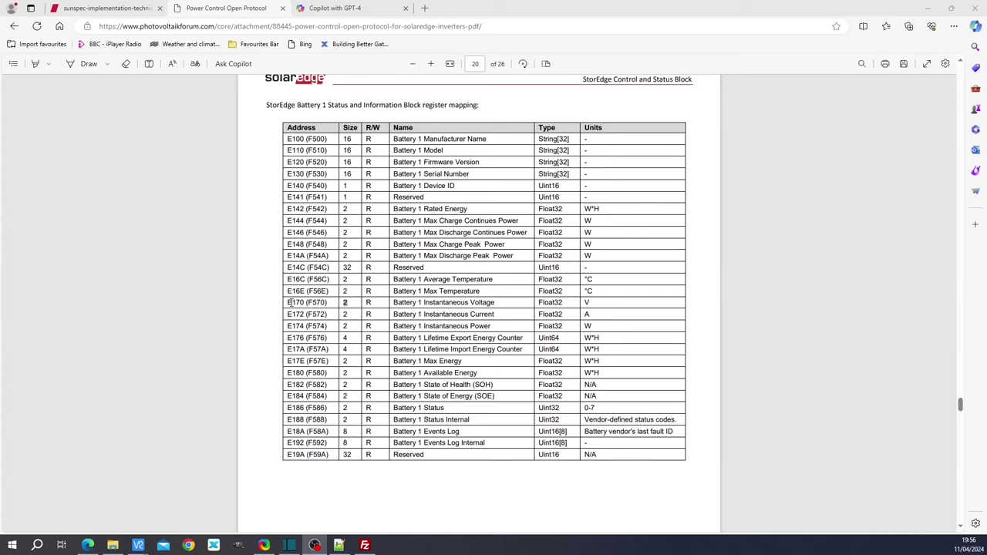
drag(288, 302, 306, 302)
- Switch to Notepad++ and highlight the 0xE170 register address, the printed address variable, and the lines combining two registers into a float in test.py
click(338, 546)
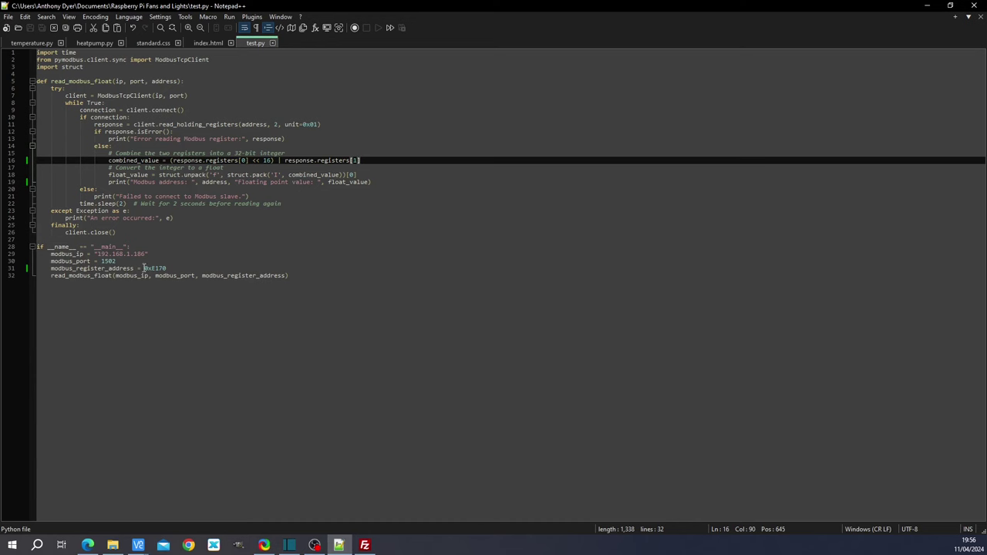
drag(144, 268, 170, 268)
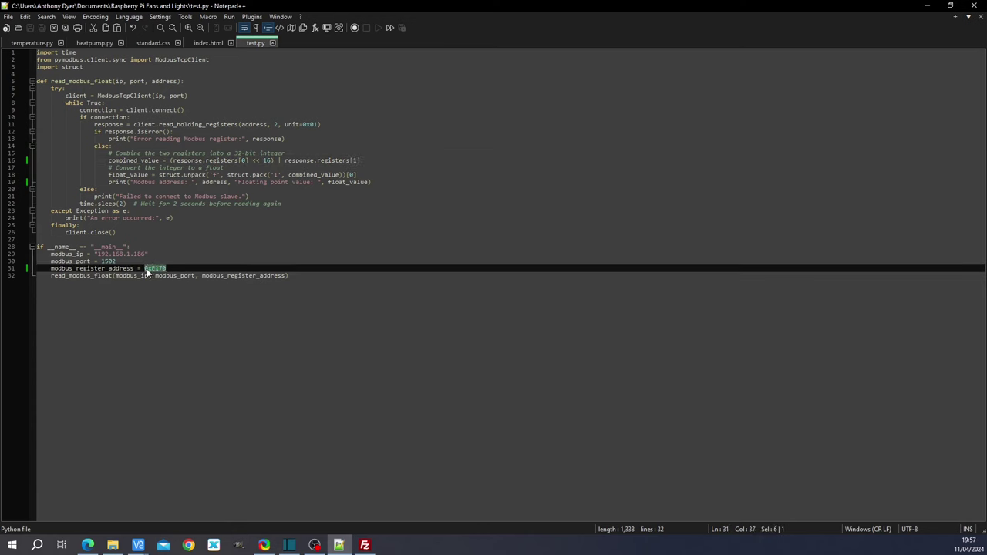
click(145, 268)
double_click(145, 269)
double_click(213, 182)
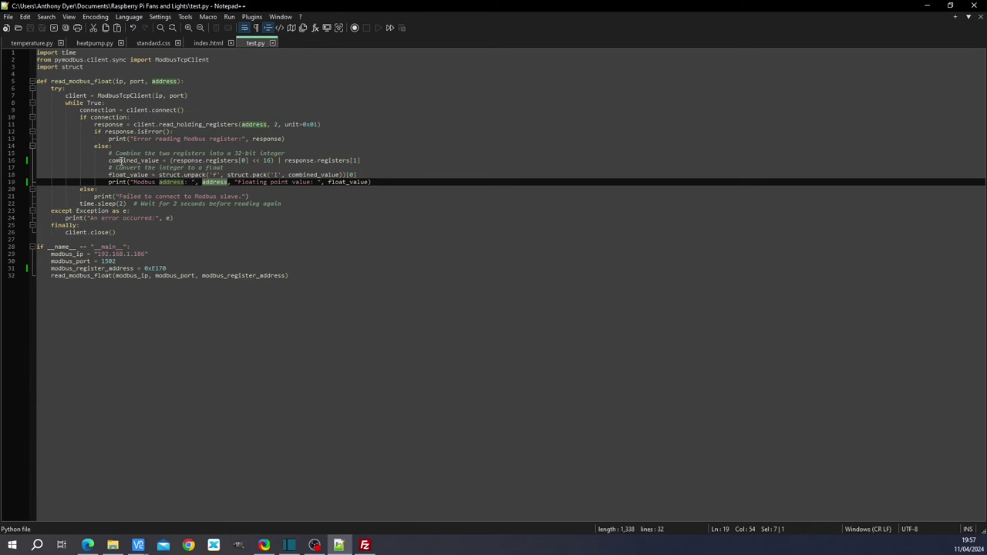
drag(108, 161, 376, 173)
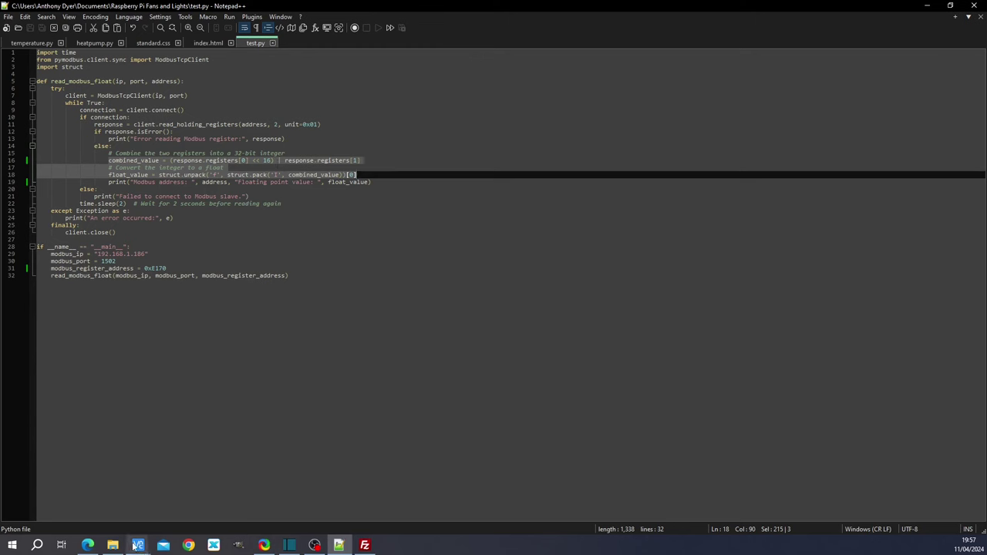
- Switch to the VNC Viewer session and run python test.py to poll register 0xE170
mouse_move(138, 545)
click(182, 498)
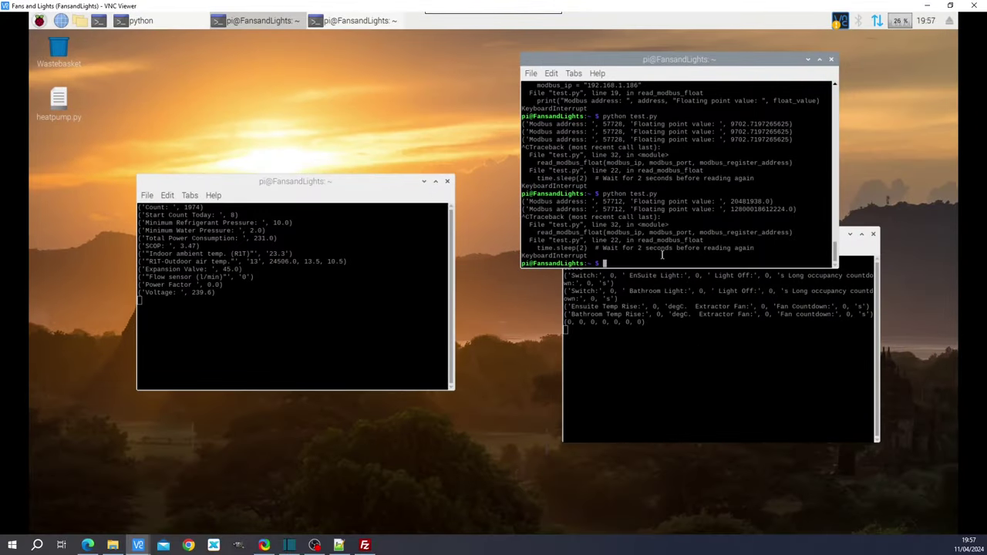
key(Up)
key(Return)
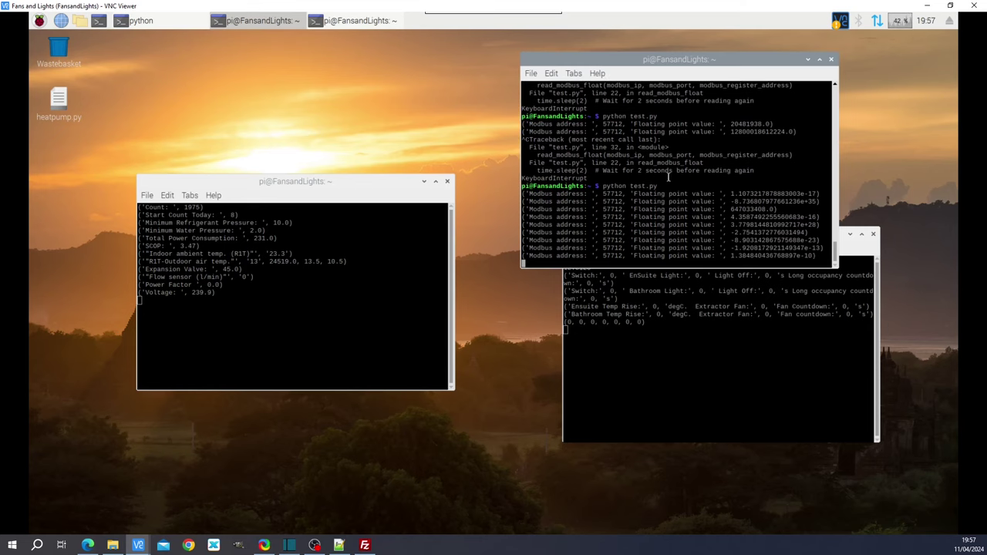
- In test.py in Notepad++, swap the register indexes on line 16 to registers[1] << 16 and registers[0], and save the file
mouse_move(525, 10)
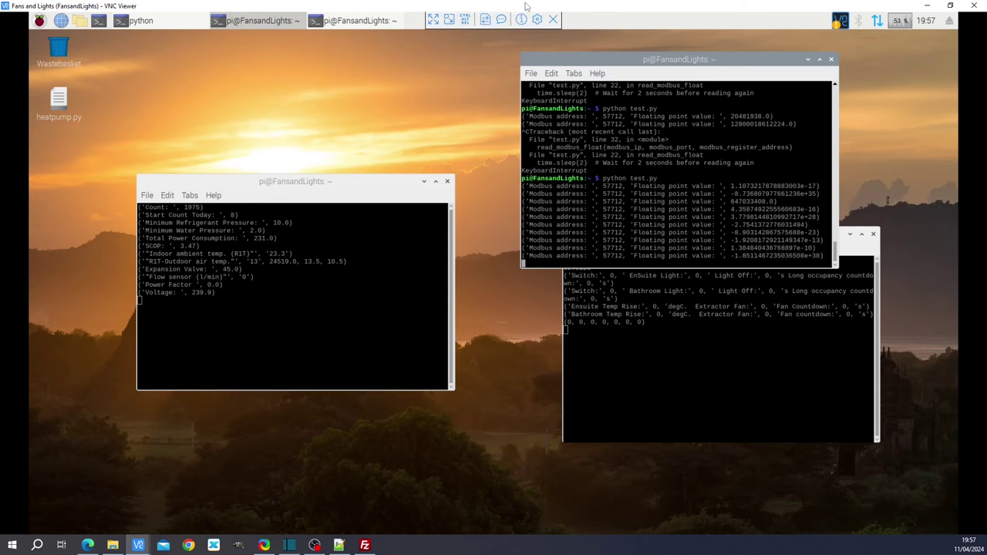
key(alt+Tab)
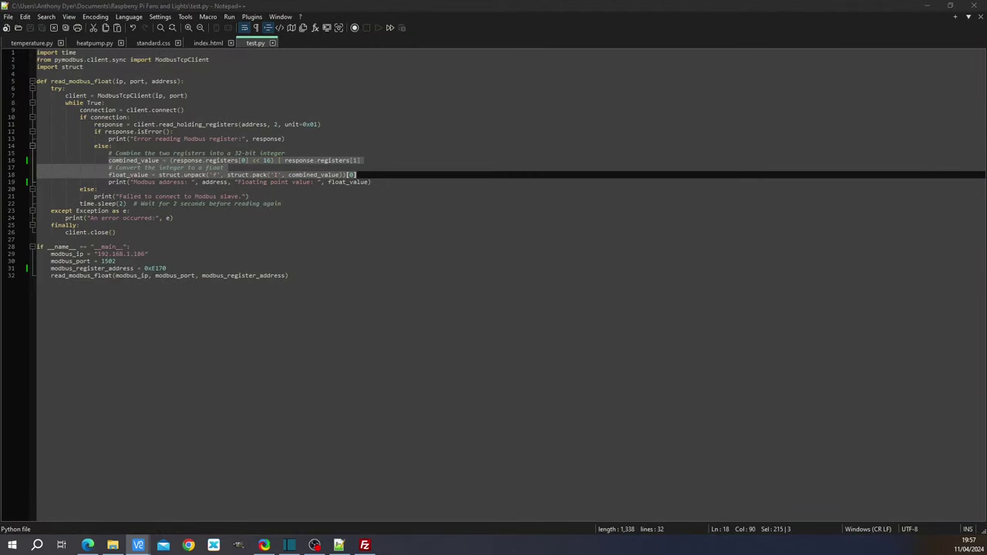
click(242, 161)
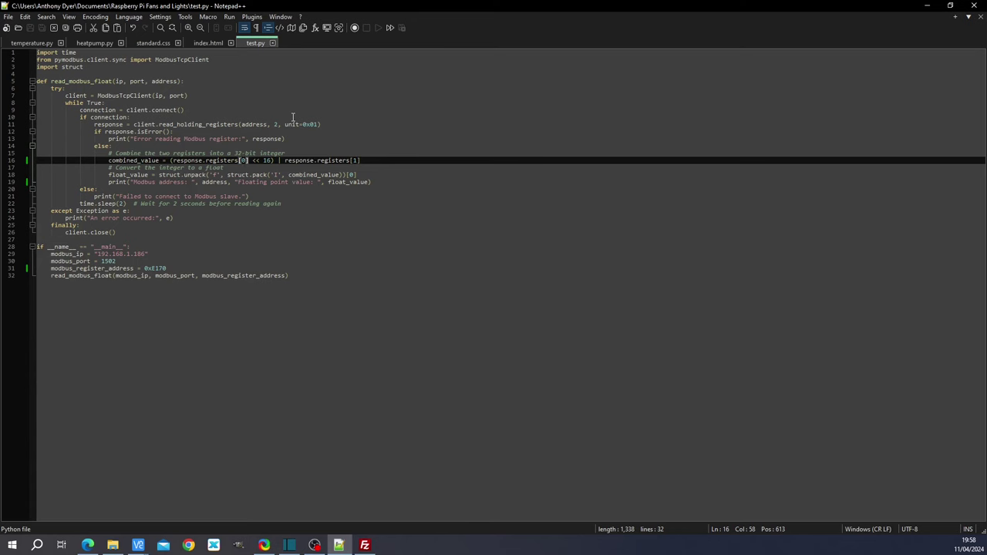
text(1)
key(Delete)
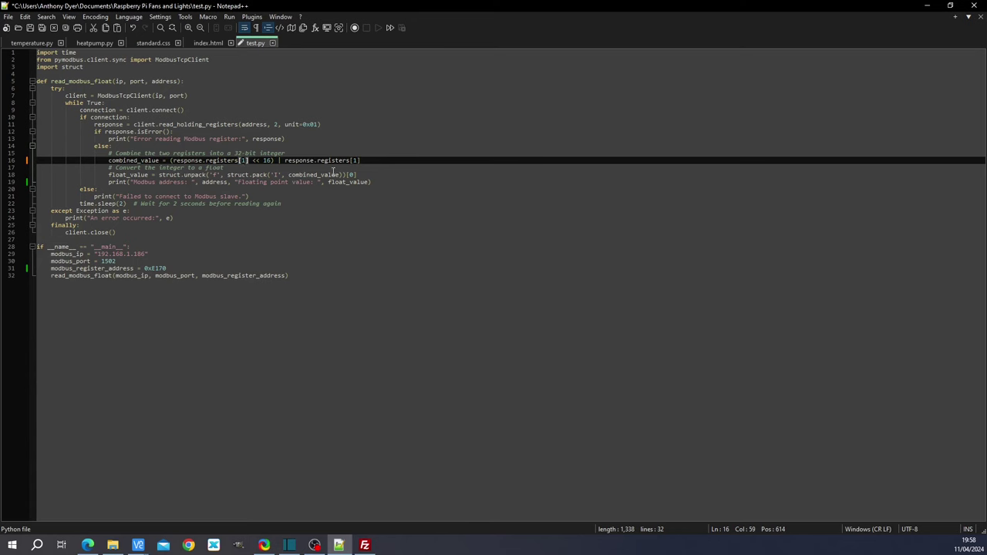
click(354, 160)
text(0)
key(Delete)
click(31, 29)
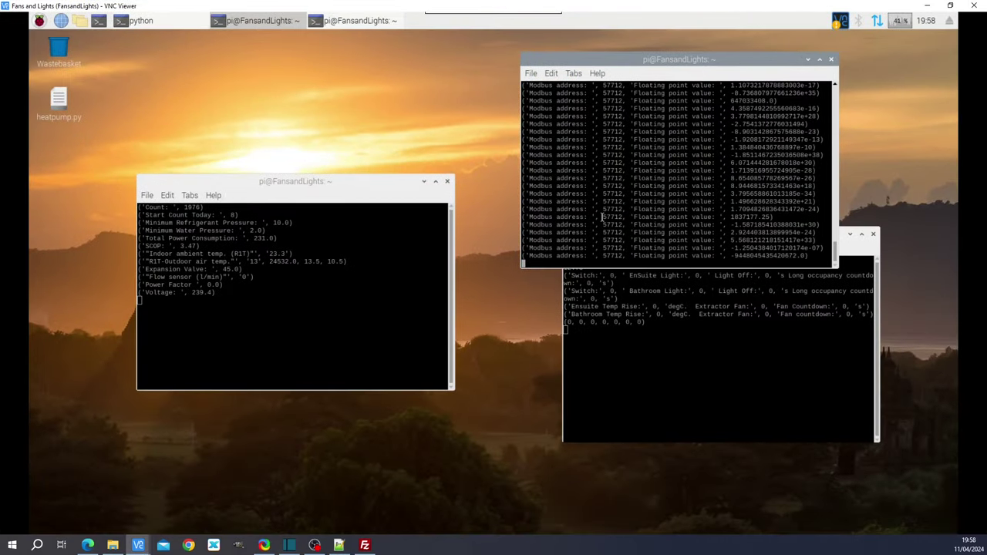
- Stop the running script in the Raspberry Pi terminal, rerun python test.py, and interrupt it after several readings
key(ctrl+c)
key(Up)
key(Return)
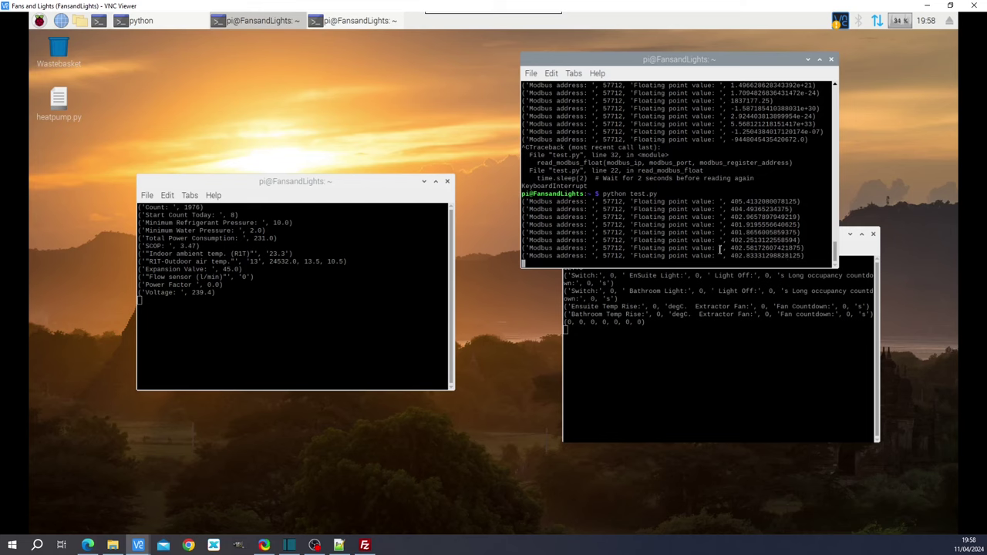
key(ctrl+c)
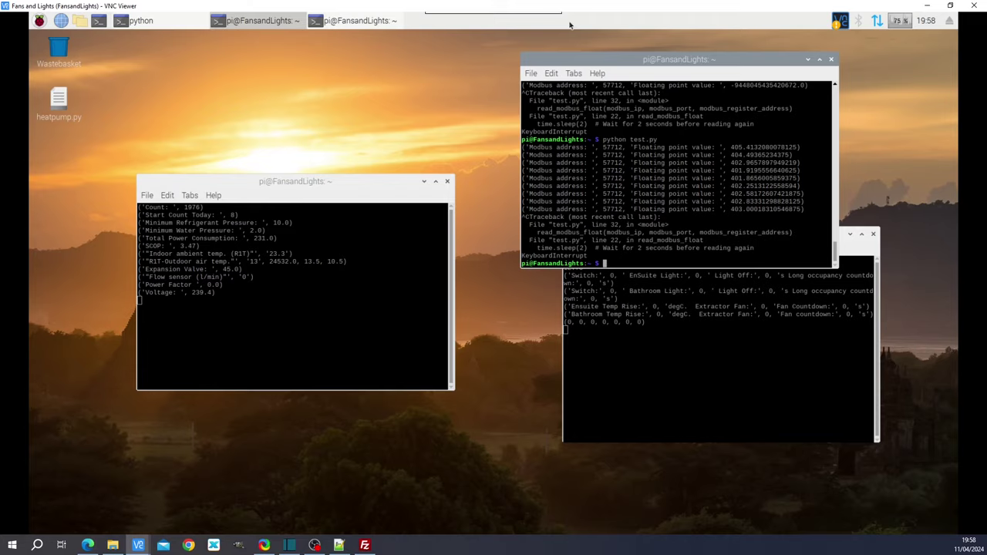
- Switch to the protocol PDF in Edge and review the StorEdge Battery 1 Status and Information Block register table
key(alt+Tab)
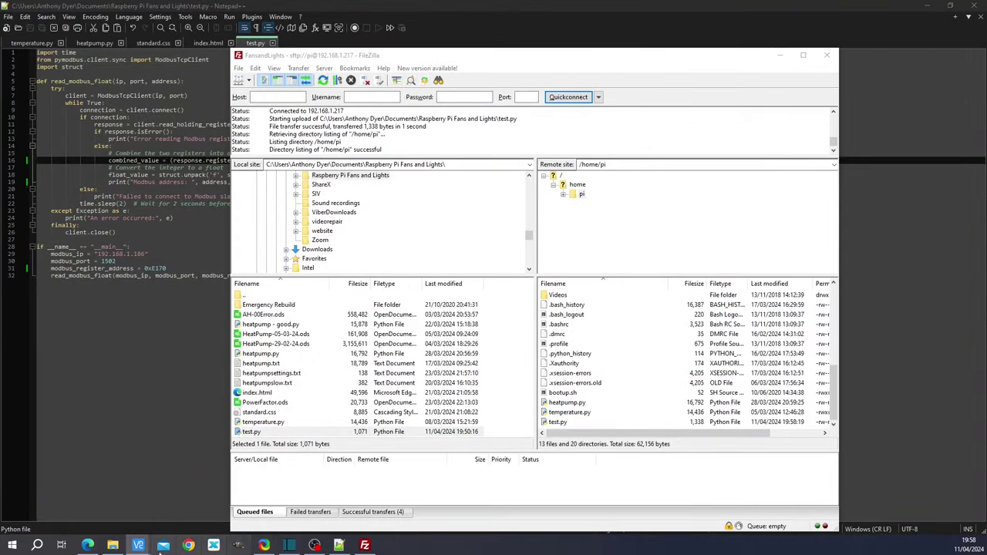
click(90, 545)
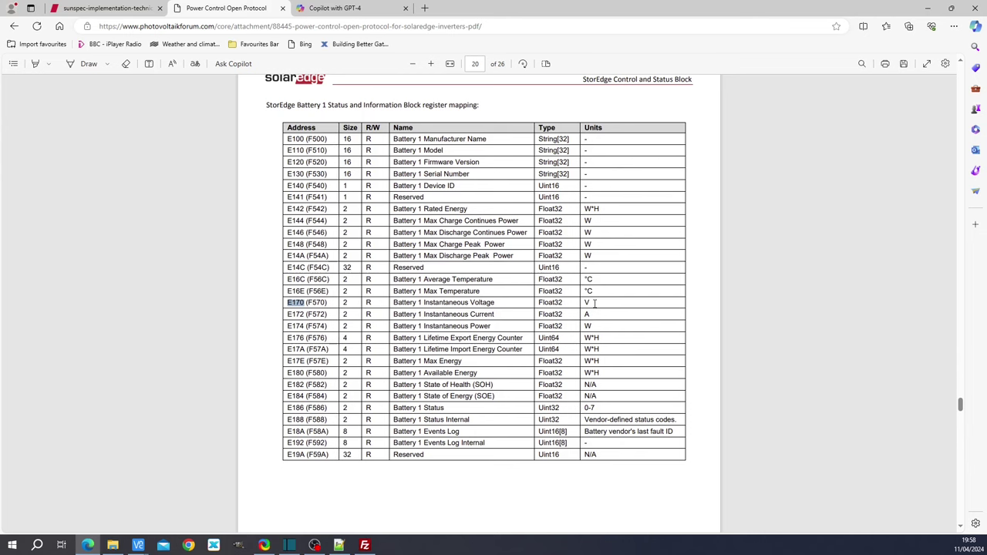
scroll(372, 284, up, 1)
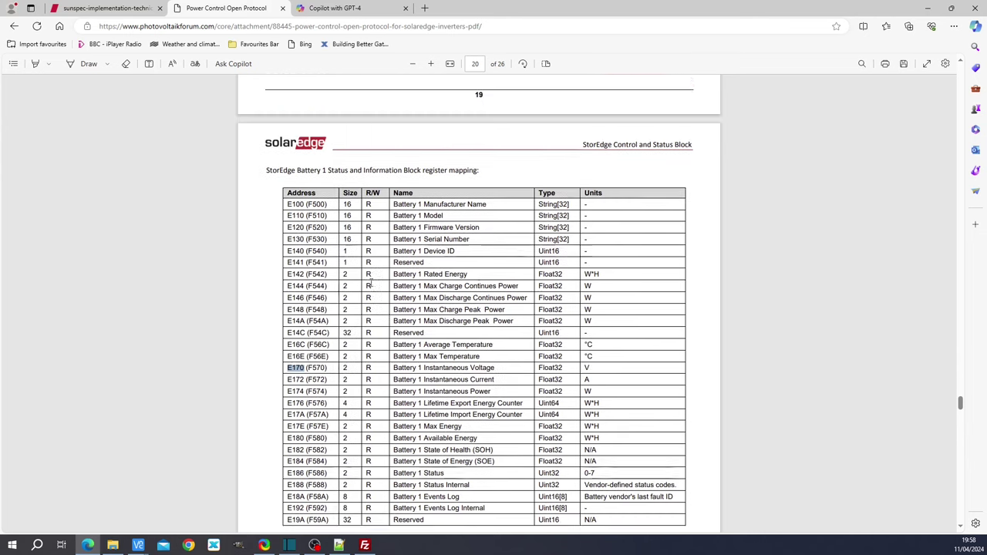
scroll(371, 284, up, 1)
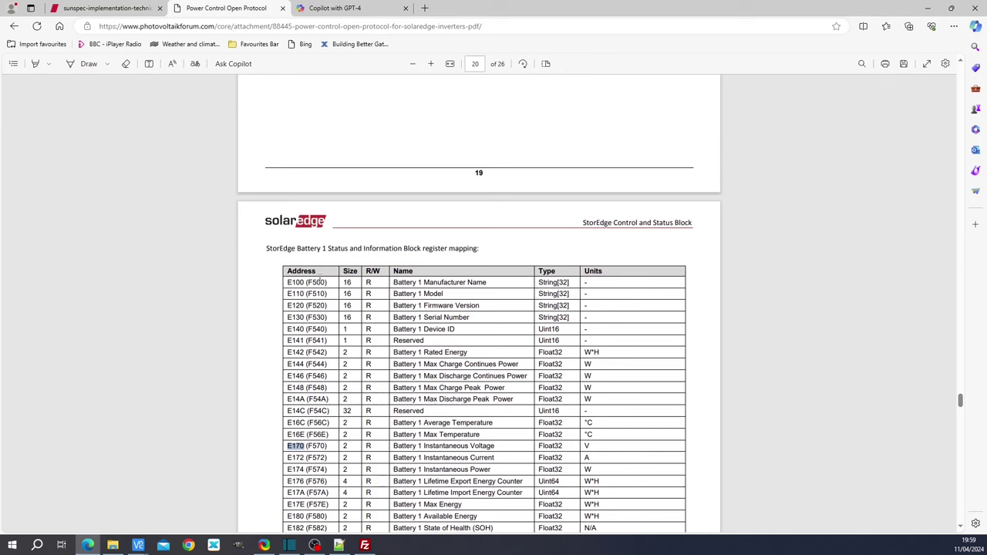
- Review the E100 Battery 1 Manufacturer Name entry and the StorEdge Control Block register mapping table in the protocol PDF
drag(284, 283, 329, 284)
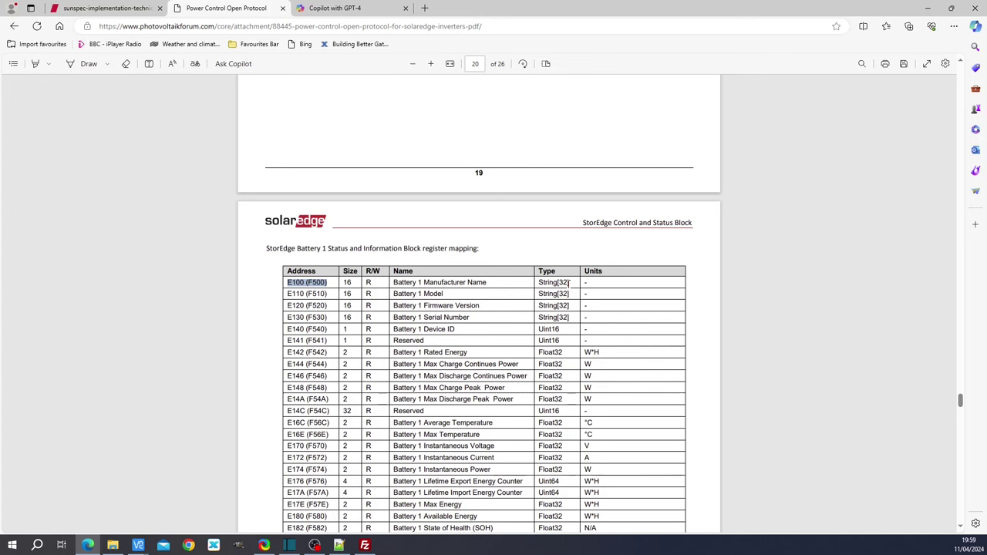
scroll(532, 338, up, 8)
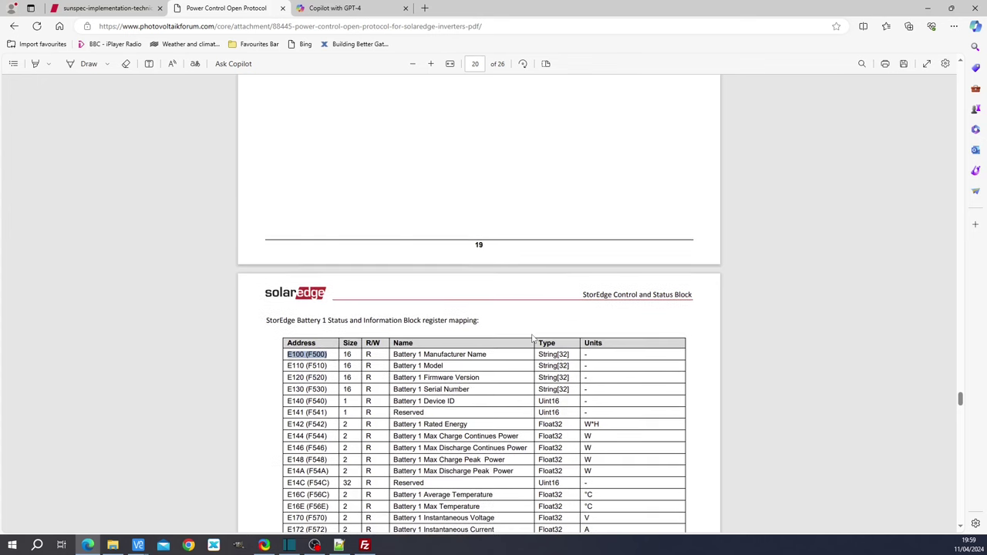
scroll(533, 339, up, 8)
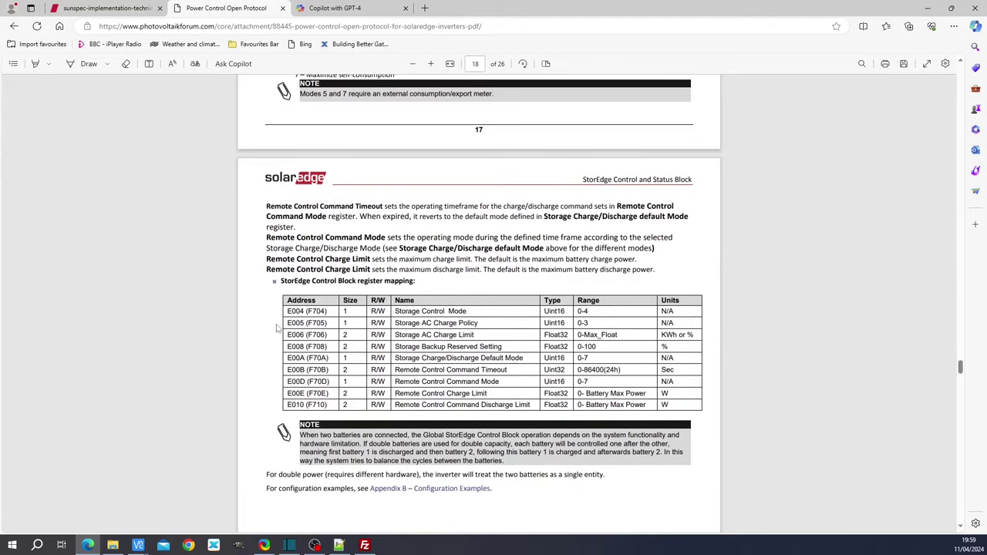
drag(286, 311, 344, 407)
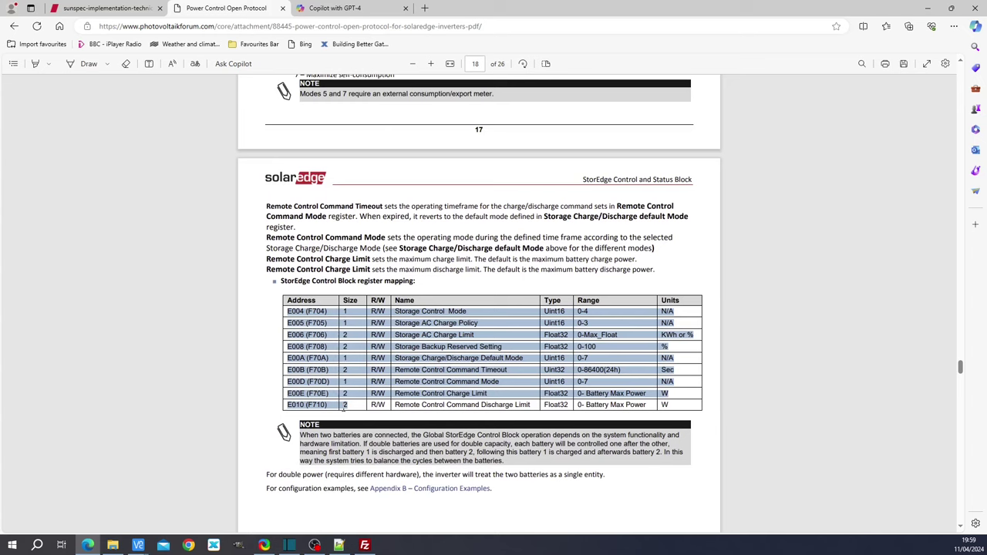
click(340, 402)
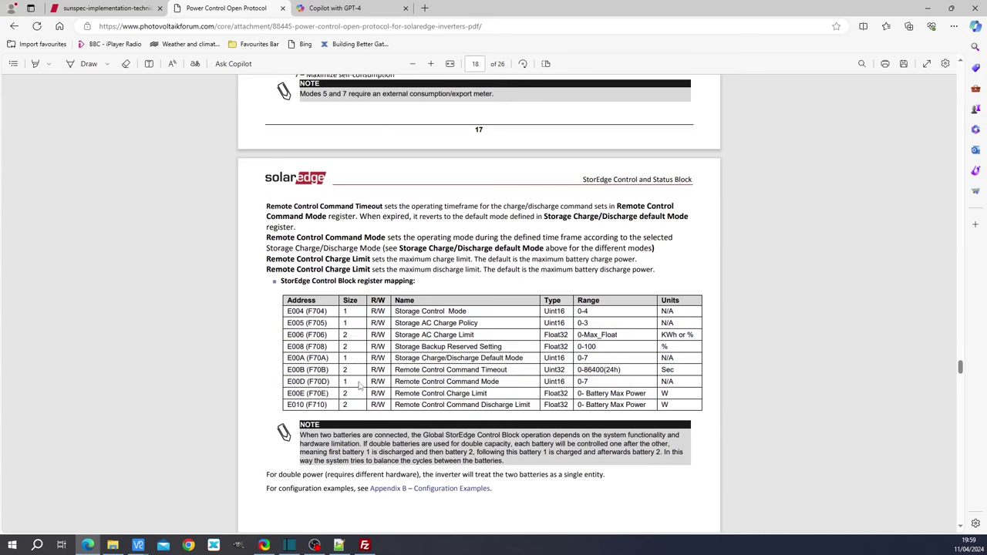
- Examine the charge/discharge modes, highlighting mode 5 and its grid-discharge restriction, and the Storage Control Mode options, highlighting 4 – Remote Control
scroll(358, 386, up, 5)
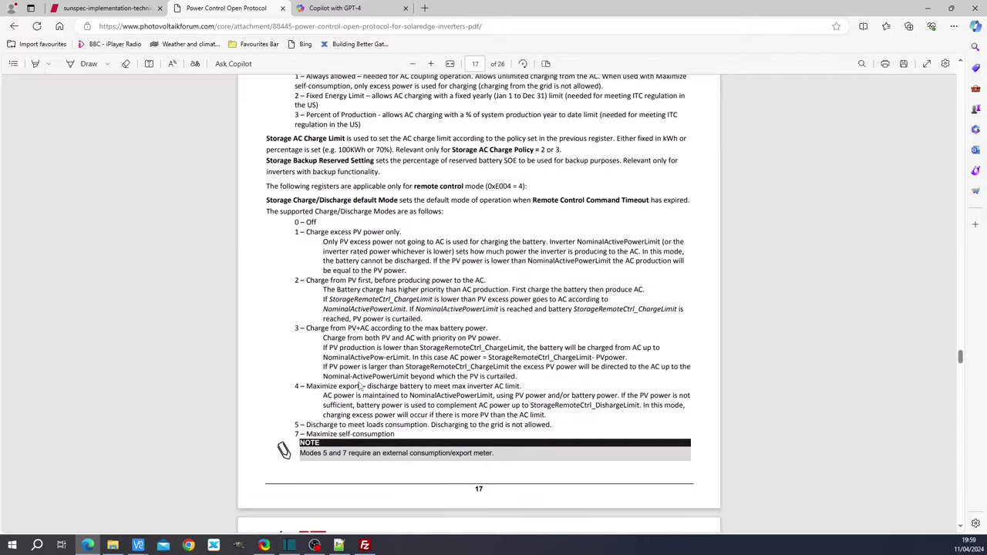
scroll(360, 387, up, 1)
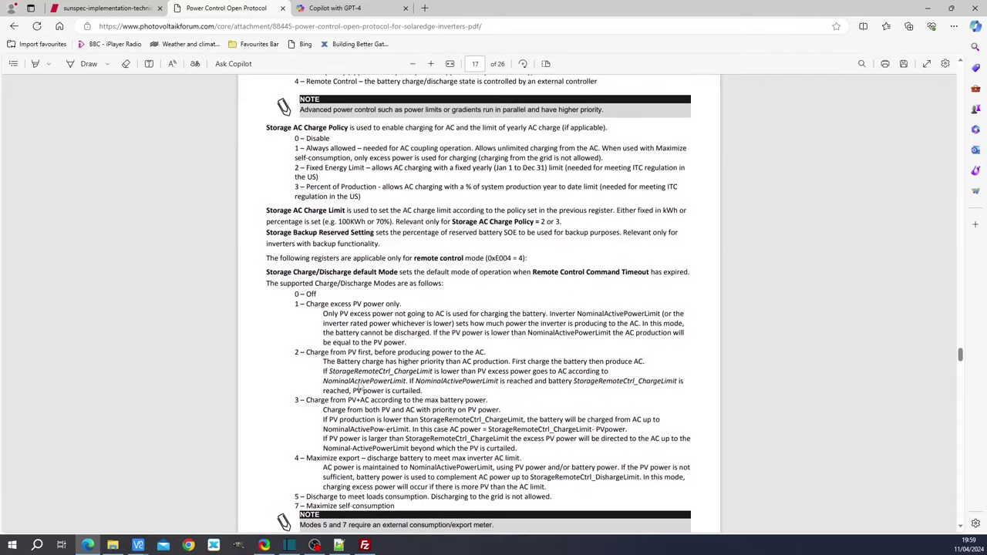
scroll(360, 388, down, 1)
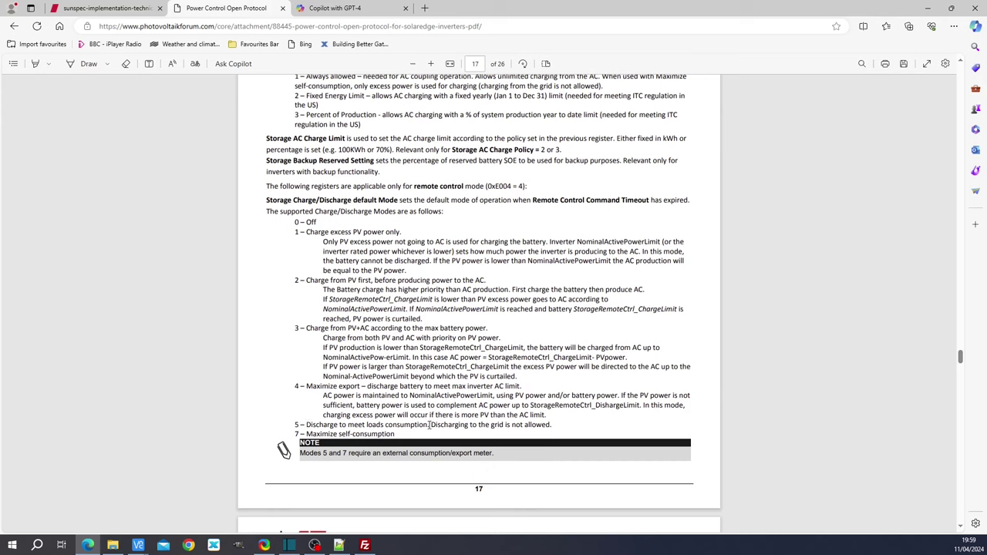
drag(430, 425, 553, 423)
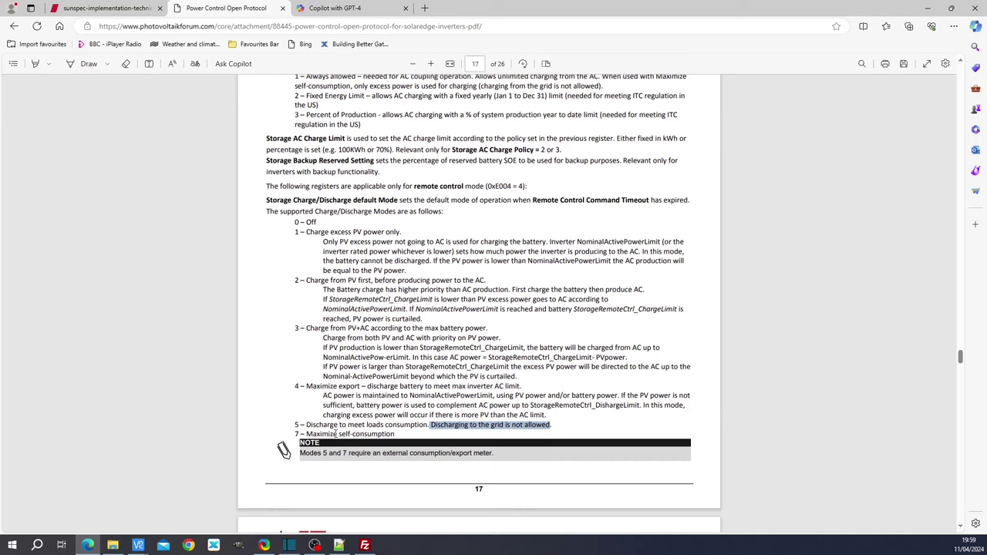
drag(295, 425, 356, 426)
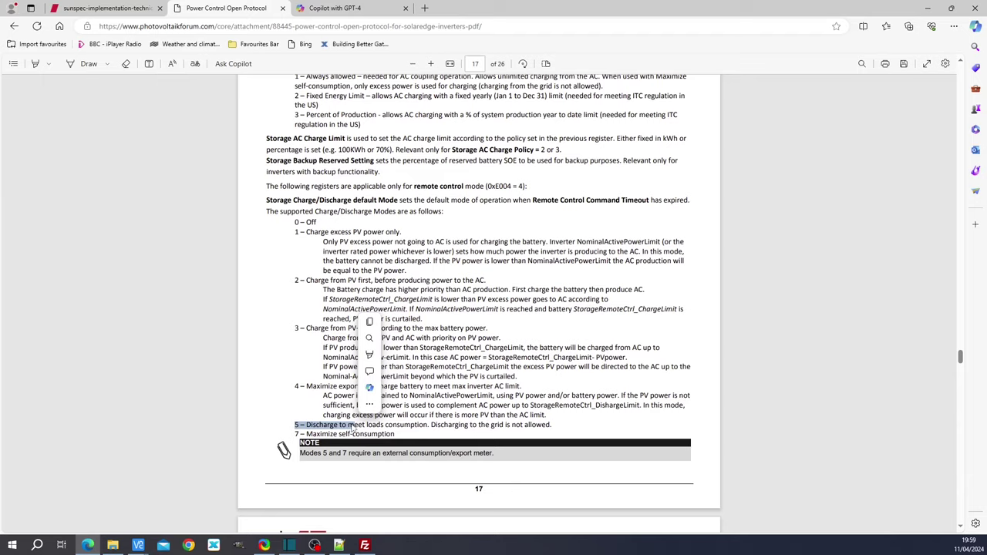
scroll(311, 423, up, 2)
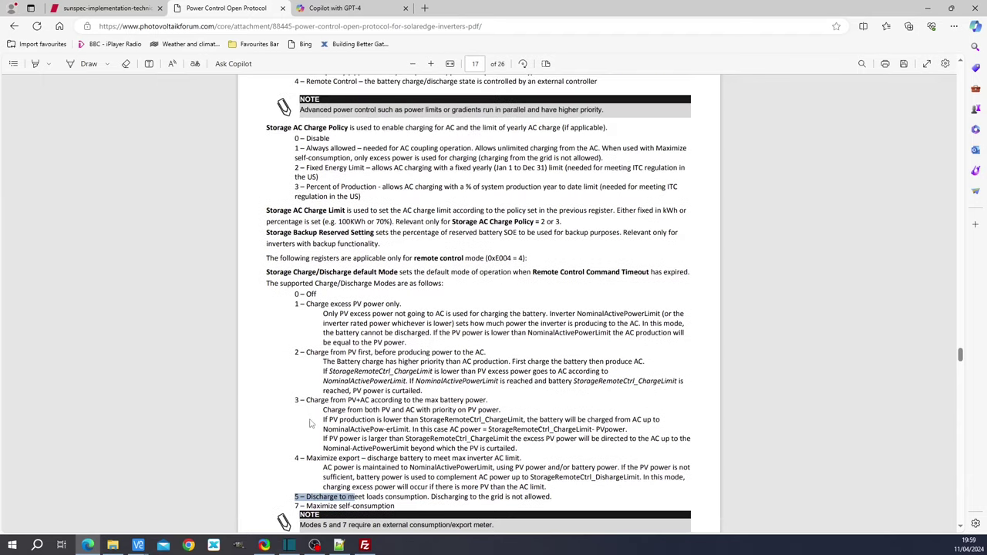
scroll(311, 424, up, 2)
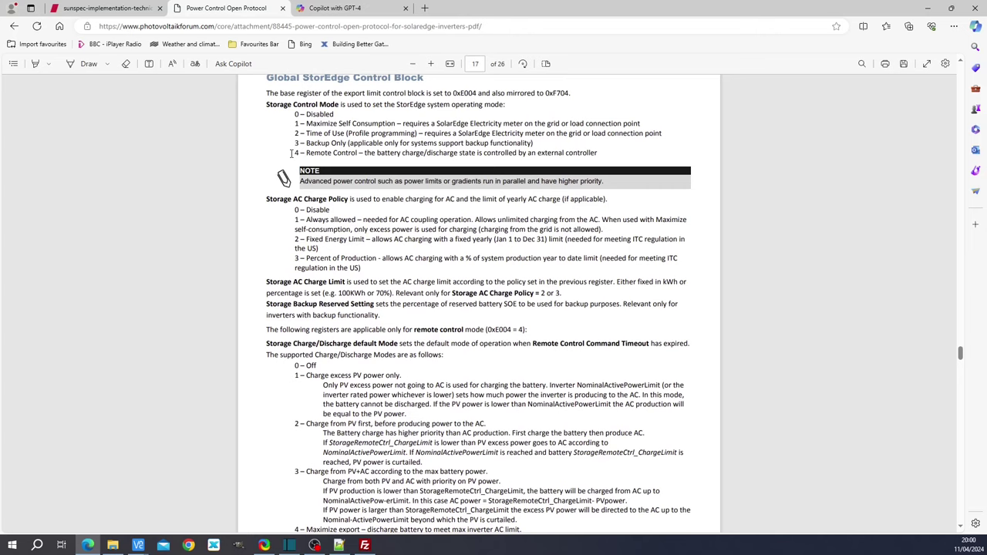
drag(291, 153, 360, 155)
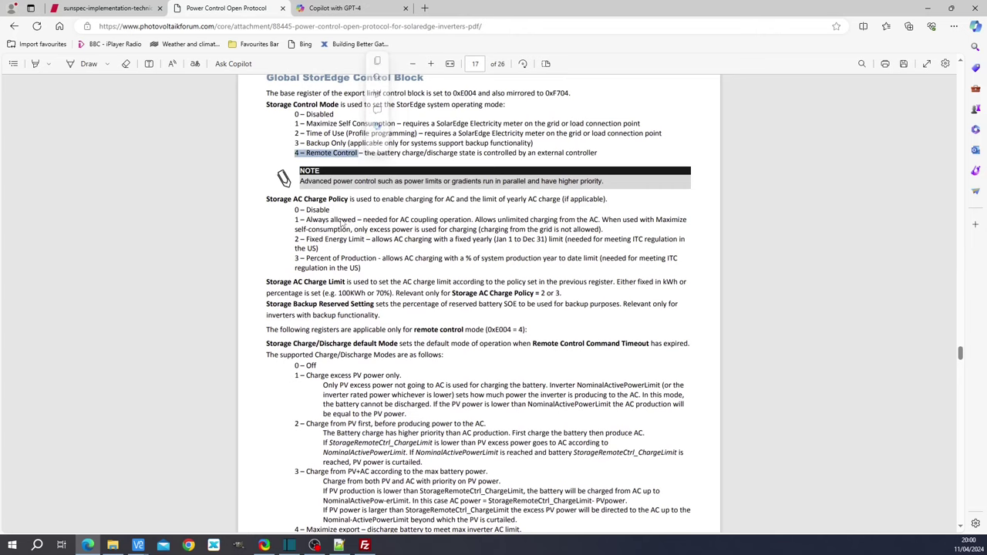
scroll(342, 223, down, 1)
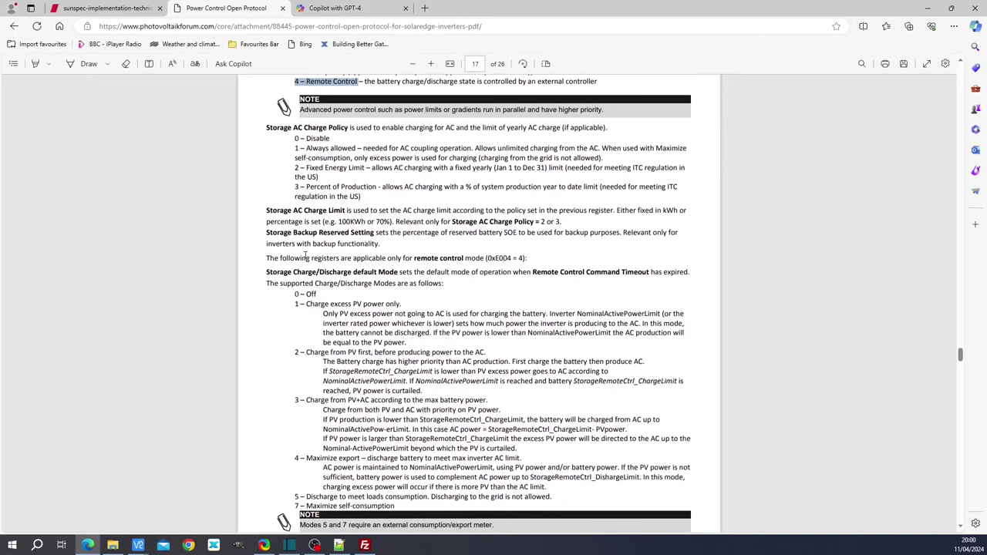
scroll(305, 255, up, 1)
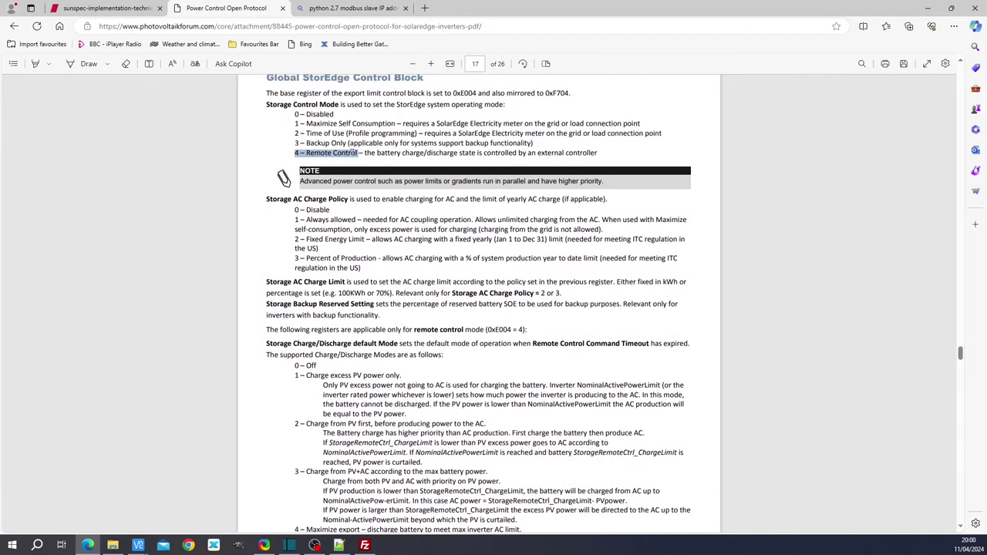
- Return to the StorEdge Control Block register mapping and examine the range of the Remote Control Charge Limit register E00E
scroll(337, 209, down, 3)
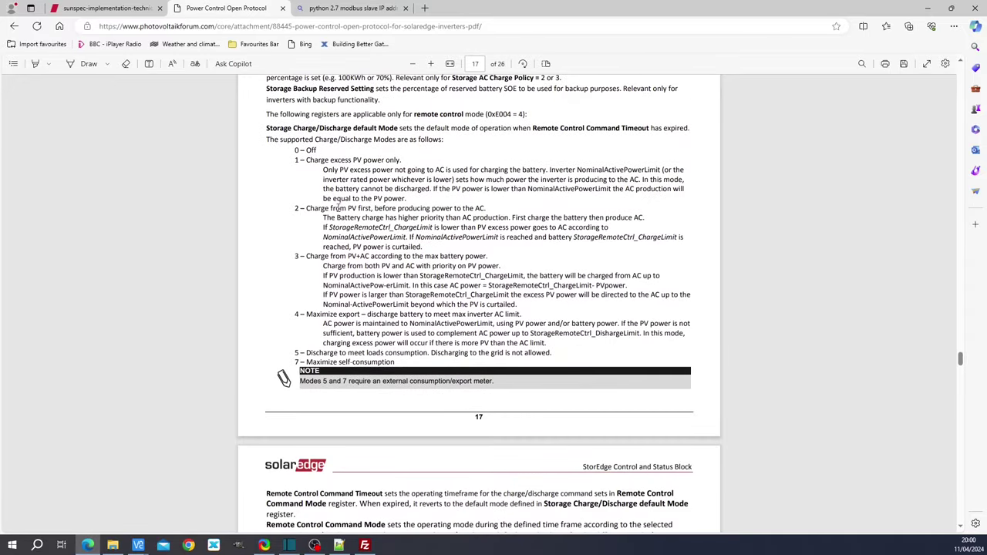
scroll(330, 241, down, 2)
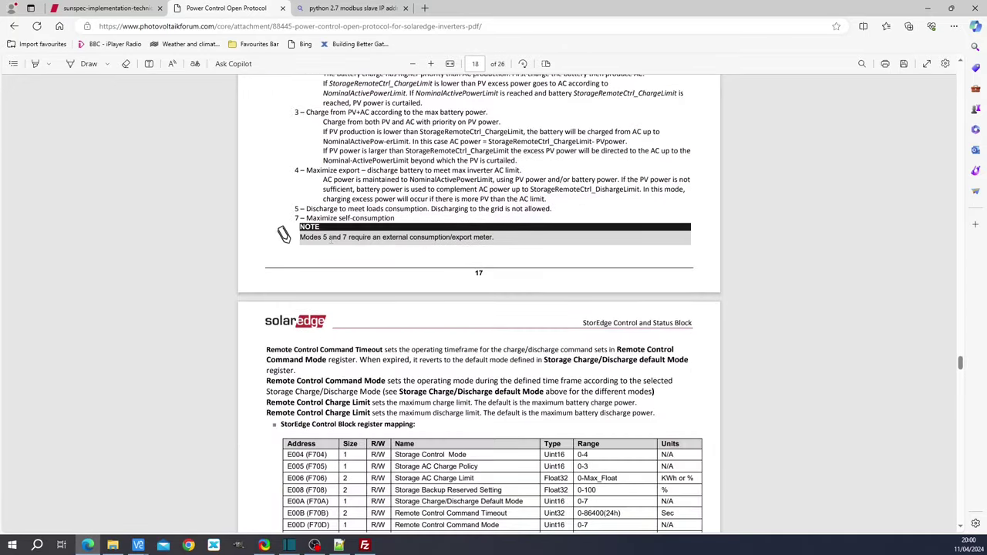
scroll(329, 239, down, 1)
scroll(330, 242, down, 1)
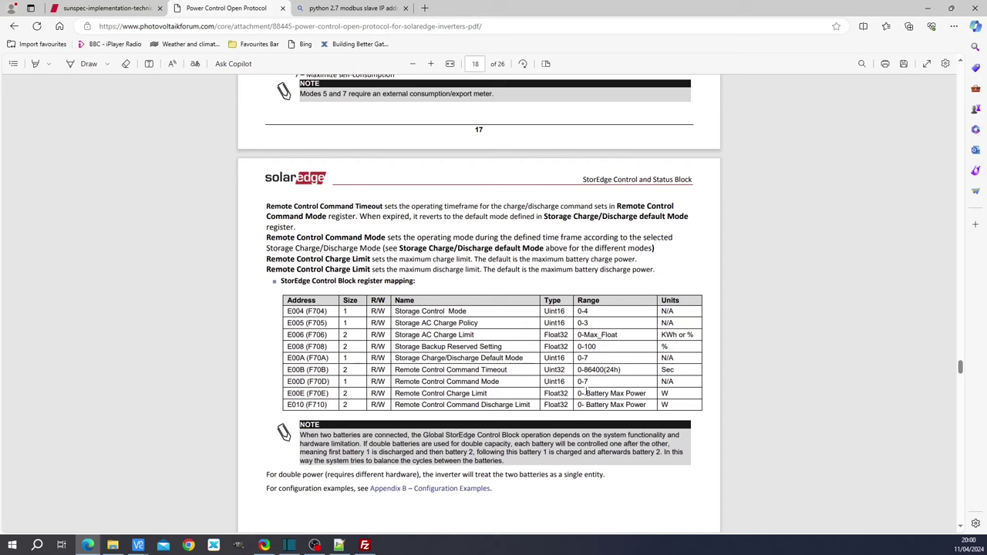
drag(578, 393, 645, 394)
click(648, 394)
drag(648, 394, 577, 393)
click(577, 393)
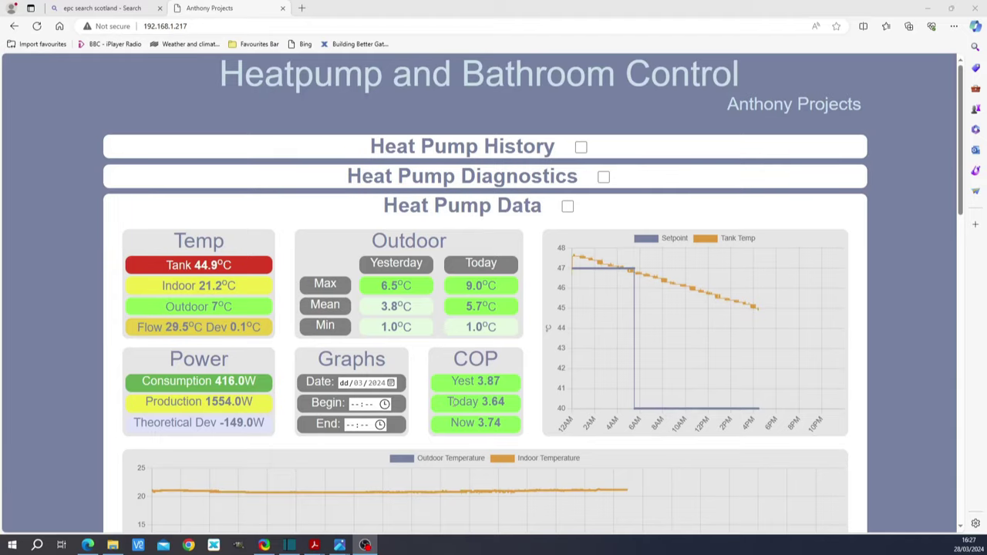
- On the Heatpump and Bathroom Control page, start editing the End time of the graphs
scroll(387, 336, down, 3)
click(349, 210)
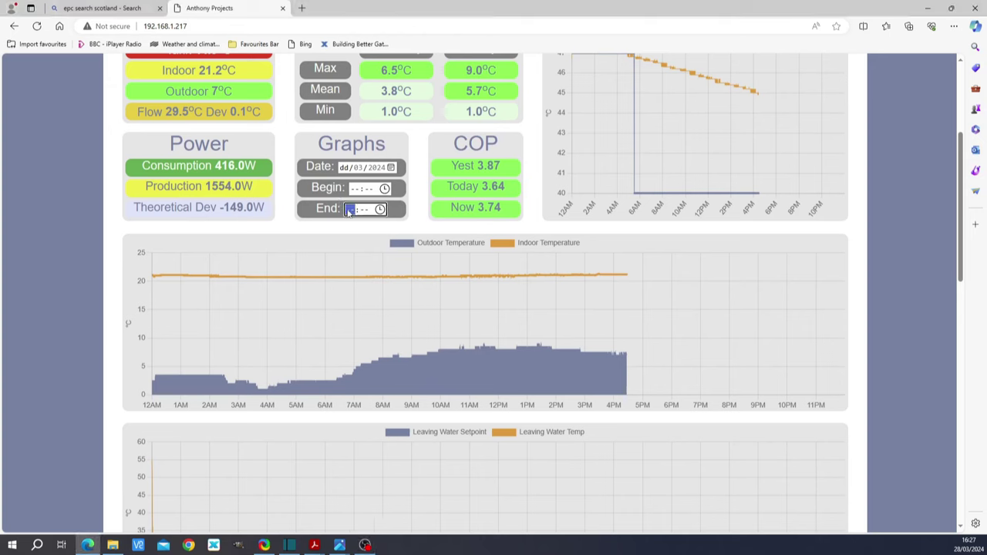